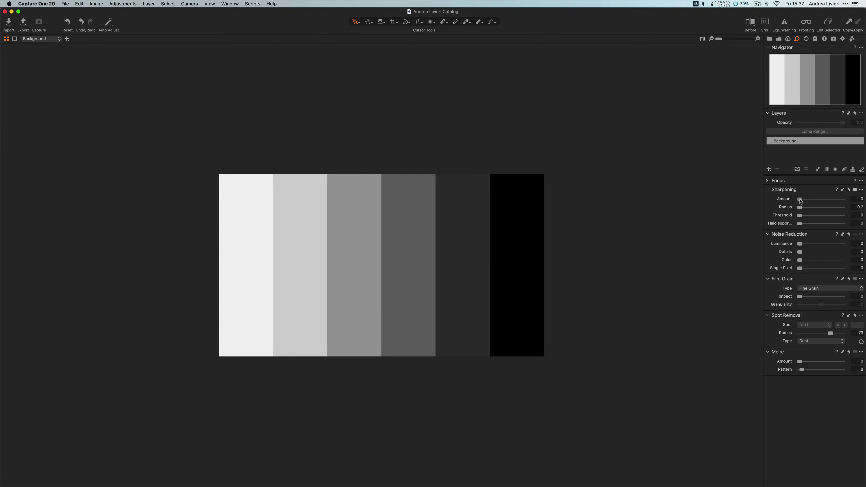
# - Sharpen the grayscale test image with an amount of 565 and a radius of 2.5, checking the tonal edges up close
pyautogui.moveTo(800, 201); pyautogui.dragTo(818, 201)
pyautogui.doubleClick(393, 235)
pyautogui.press('super+minus')
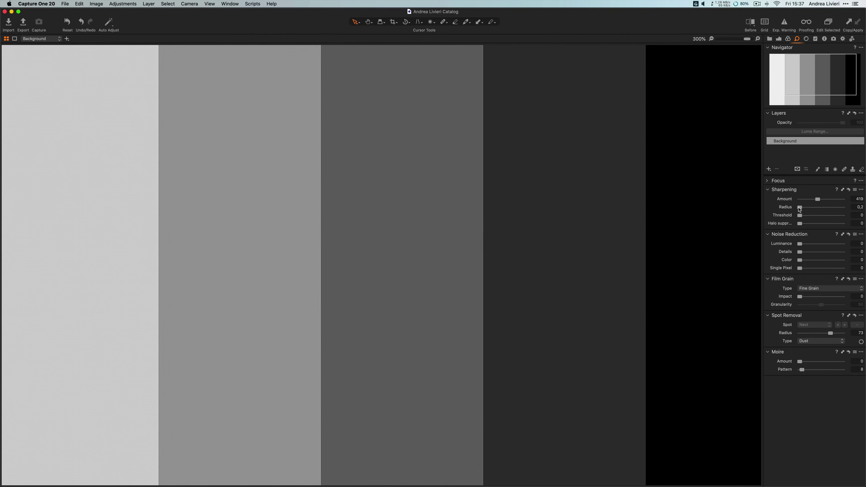
pyautogui.moveTo(799, 208); pyautogui.dragTo(806, 208)
pyautogui.moveTo(745, 209); pyautogui.dragTo(825, 209)
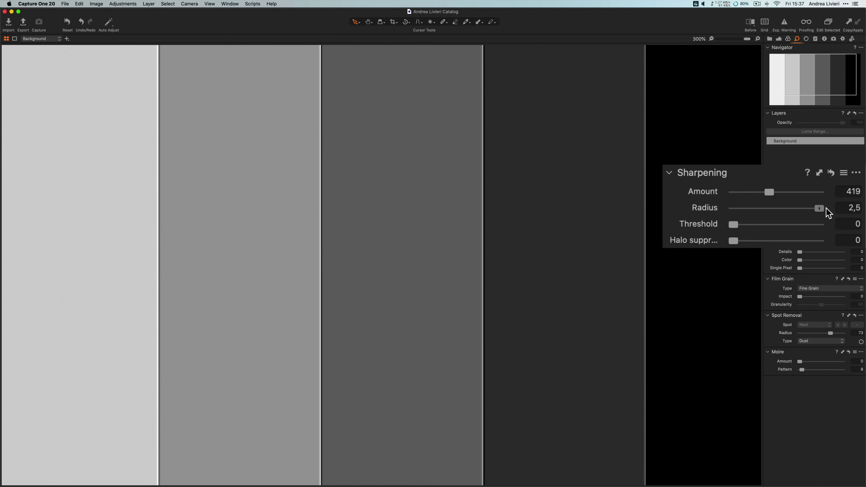
pyautogui.moveTo(769, 192); pyautogui.dragTo(780, 191)
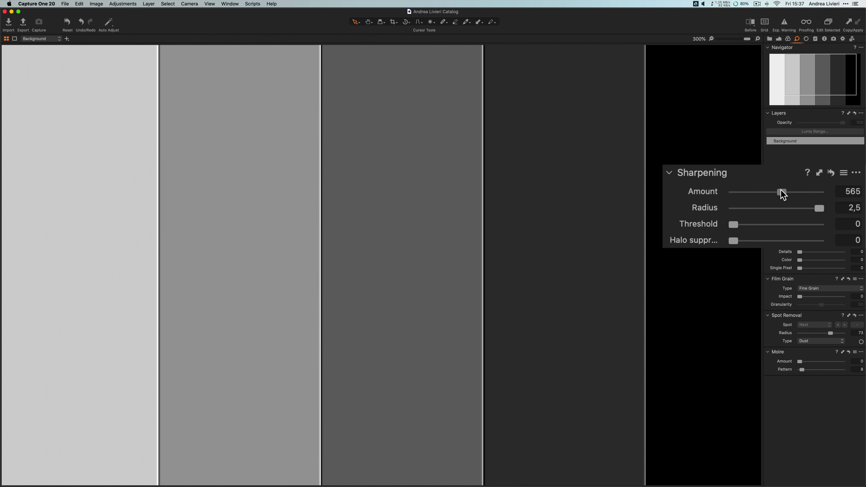
pyautogui.press('super+0')
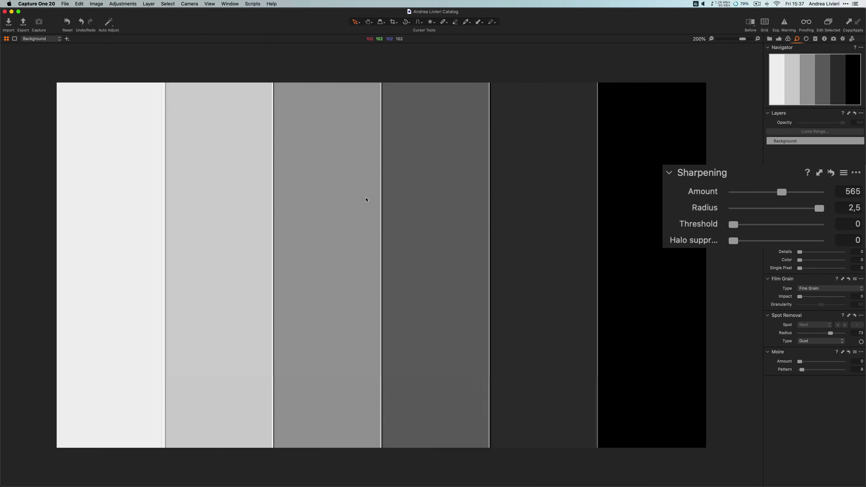
# - Show the image browser, open the misty hillside photo and sharpen it with an amount of 232 and a radius of 0.8
pyautogui.press('super+b')
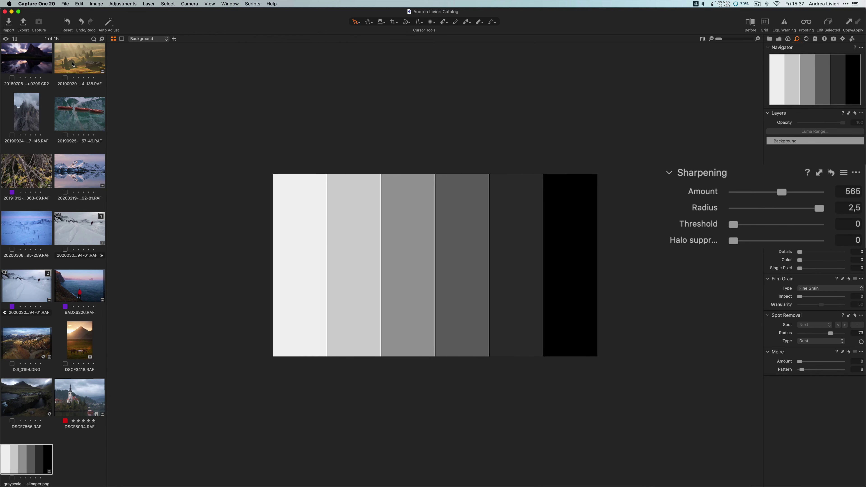
pyautogui.click(80, 67)
pyautogui.scroll(5, 470, 211)
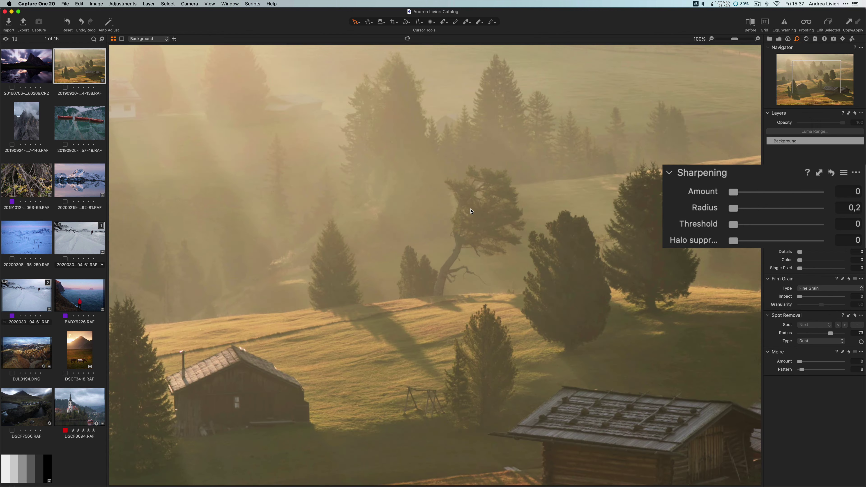
pyautogui.moveTo(732, 192); pyautogui.dragTo(745, 192)
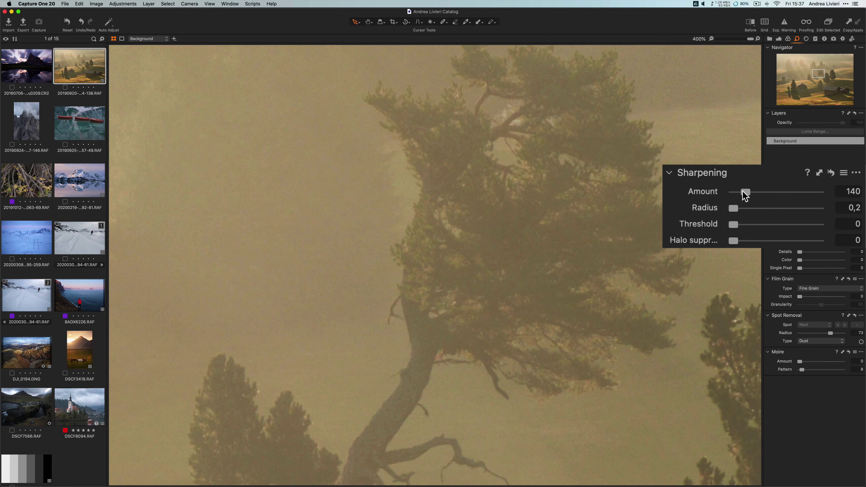
pyautogui.scroll(6, 732, 207)
pyautogui.moveTo(741, 192); pyautogui.dragTo(751, 193)
pyautogui.moveTo(544, 284); pyautogui.dragTo(586, 179)
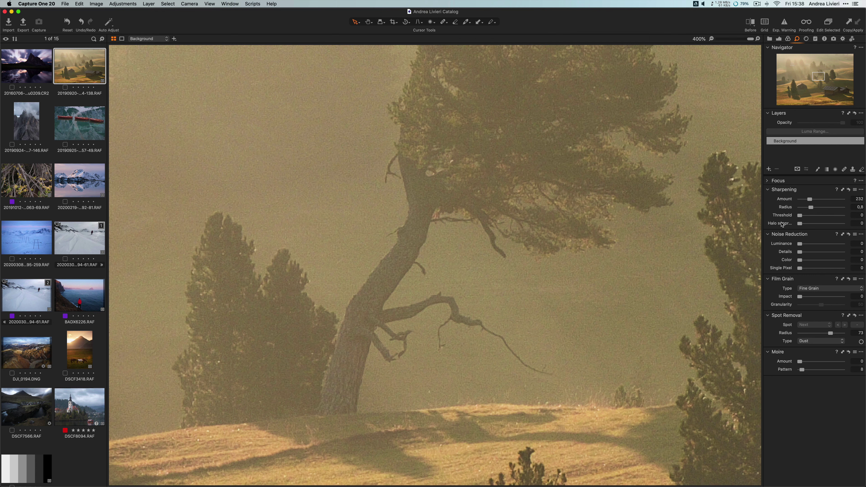
# - Raise the sharpening amount to 457 and tune the threshold around 1.4 to hold back noise around the tree
pyautogui.moveTo(799, 216); pyautogui.dragTo(812, 215)
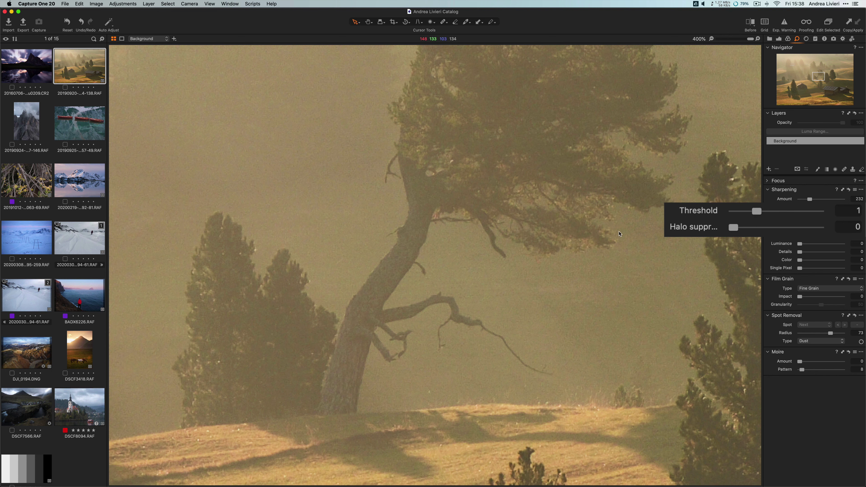
pyautogui.moveTo(621, 183); pyautogui.dragTo(474, 378)
pyautogui.moveTo(756, 212); pyautogui.dragTo(822, 201)
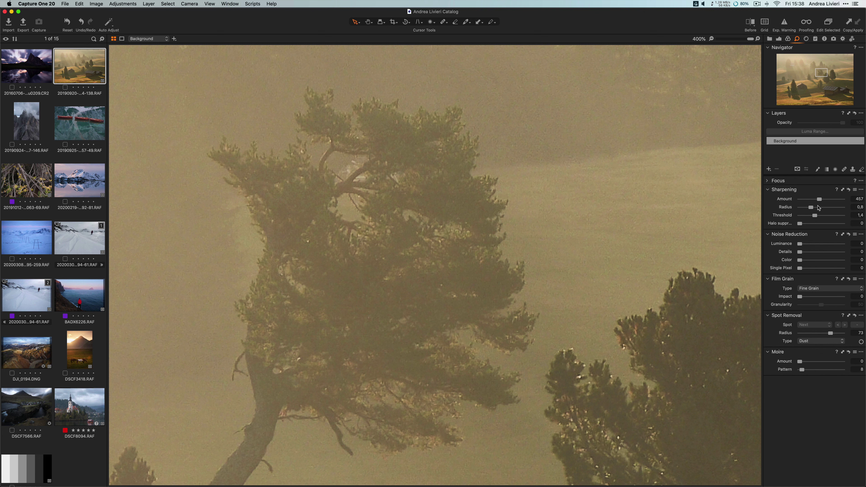
pyautogui.moveTo(815, 218); pyautogui.dragTo(816, 218)
pyautogui.moveTo(813, 218); pyautogui.dragTo(818, 219)
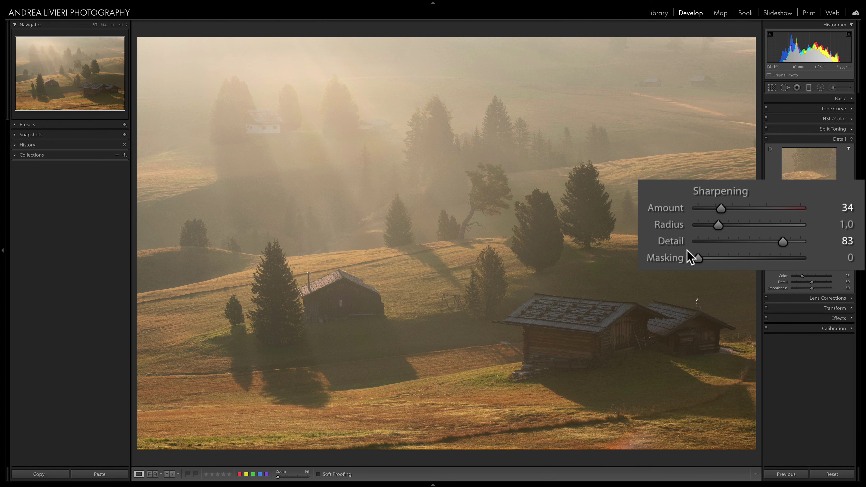
# - Switch to Lightroom, set the sharpening masking of the misty hillside photo to 50 and lower it slightly while checking the tree
pyautogui.moveTo(697, 258); pyautogui.dragTo(748, 258)
pyautogui.click(494, 178)
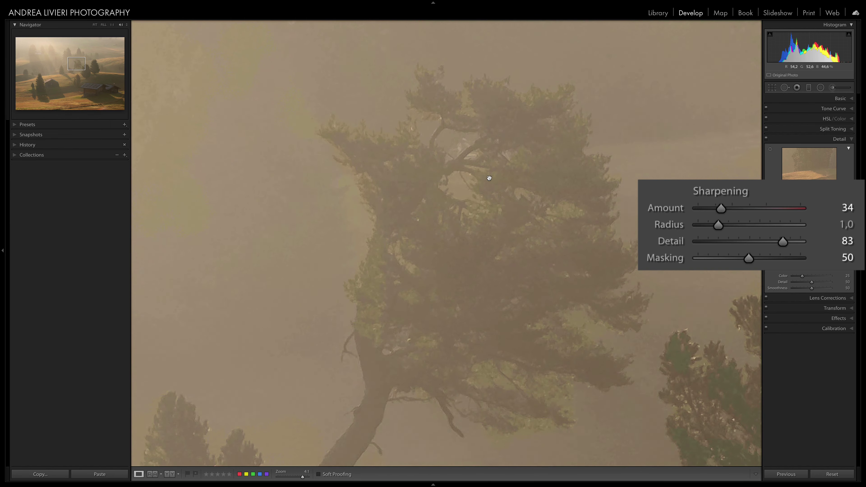
pyautogui.moveTo(749, 258); pyautogui.dragTo(740, 258)
pyautogui.moveTo(720, 209); pyautogui.dragTo(719, 228)
# - Switch back to Capture One, set the sharpening amount to 920 and increase the halo suppression
pyautogui.moveTo(801, 226); pyautogui.dragTo(801, 226)
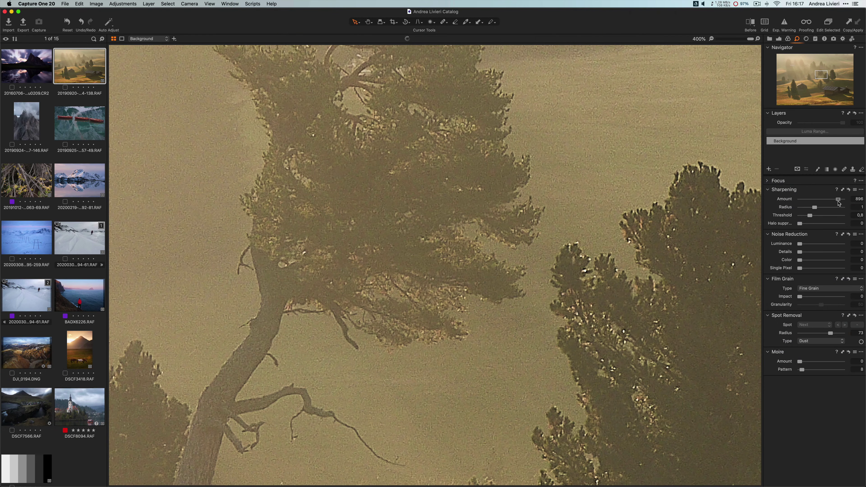
pyautogui.moveTo(837, 201); pyautogui.dragTo(839, 200)
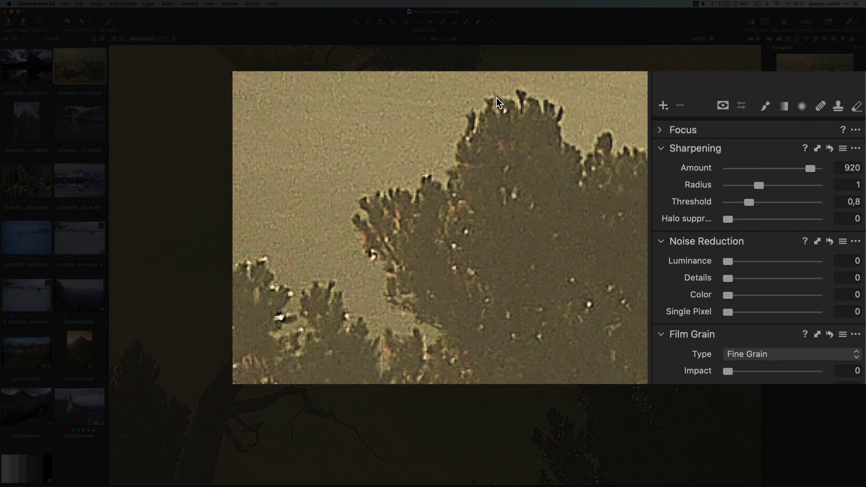
pyautogui.moveTo(726, 217); pyautogui.dragTo(784, 225)
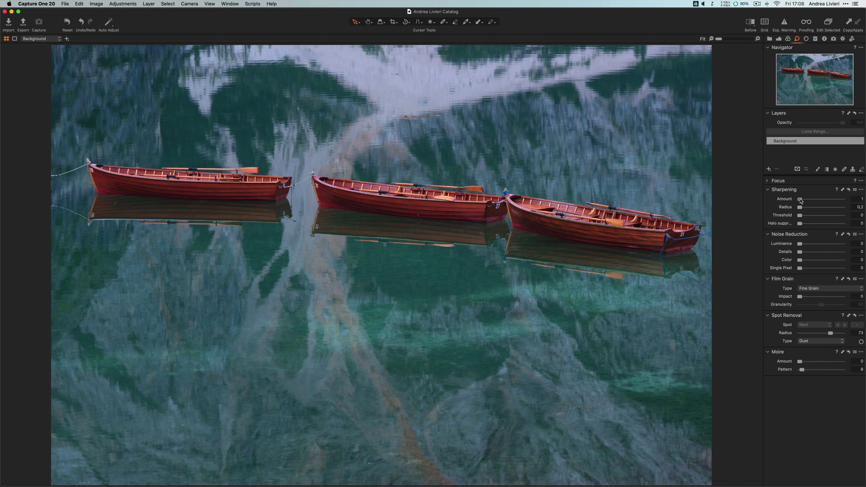
# - Sharpen the red boats photo with an amount of 541, a radius of 0.9 and a threshold of 1
pyautogui.moveTo(799, 199); pyautogui.dragTo(829, 201)
pyautogui.moveTo(800, 208)
pyautogui.mouseDown()
pyautogui.moveTo(813, 208)
pyautogui.moveTo(811, 216)
pyautogui.mouseUp()
pyautogui.press('z')
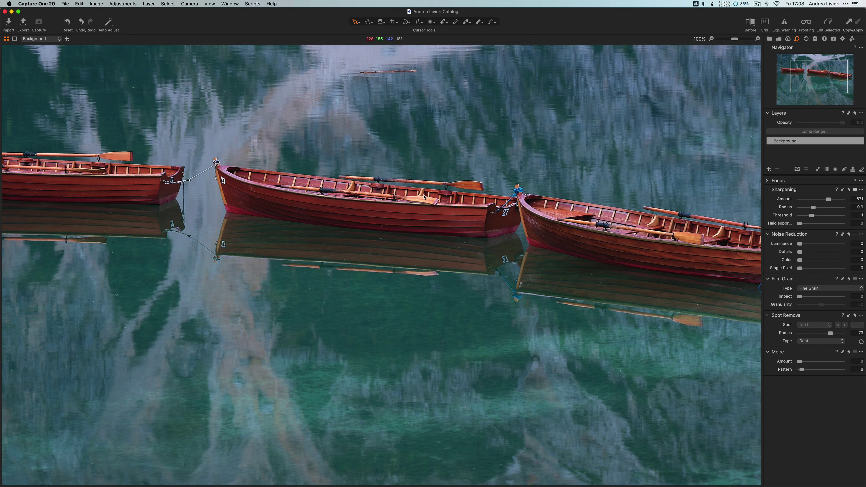
pyautogui.scroll(3, 424, 196)
pyautogui.moveTo(423, 197); pyautogui.dragTo(550, 292)
pyautogui.moveTo(828, 199); pyautogui.dragTo(822, 199)
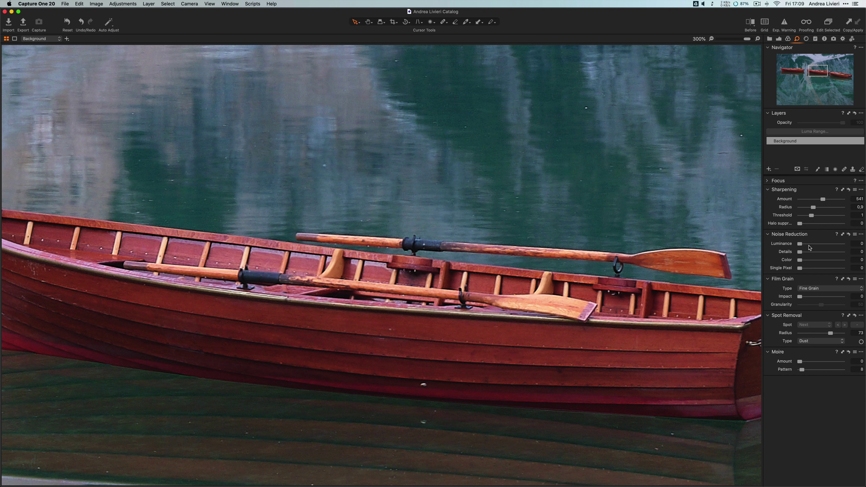
# - Set the luminance noise reduction of the boats photo to 40 and adjust its noise reduction details
pyautogui.moveTo(799, 244); pyautogui.dragTo(813, 245)
pyautogui.moveTo(828, 246); pyautogui.dragTo(834, 247)
pyautogui.moveTo(835, 246); pyautogui.dragTo(817, 247)
pyautogui.moveTo(422, 290); pyautogui.dragTo(544, 314)
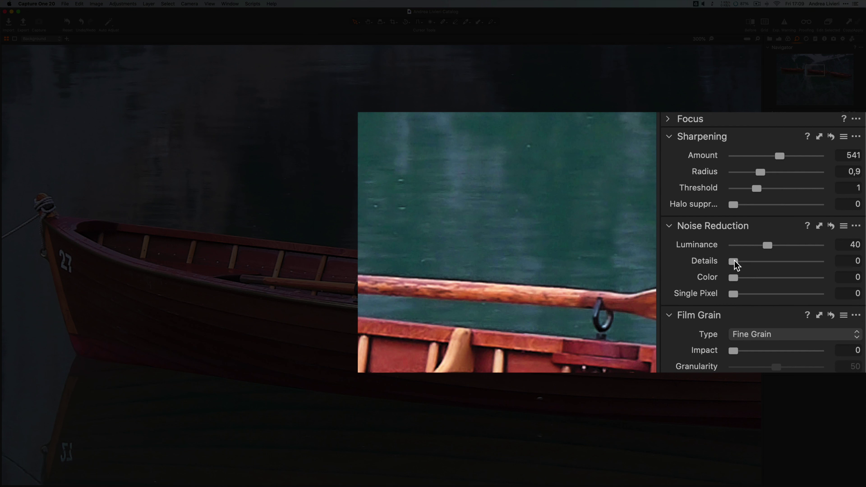
pyautogui.moveTo(734, 261)
pyautogui.mouseDown()
pyautogui.moveTo(820, 263)
pyautogui.moveTo(699, 268)
pyautogui.moveTo(838, 266)
pyautogui.moveTo(731, 266)
pyautogui.mouseUp()
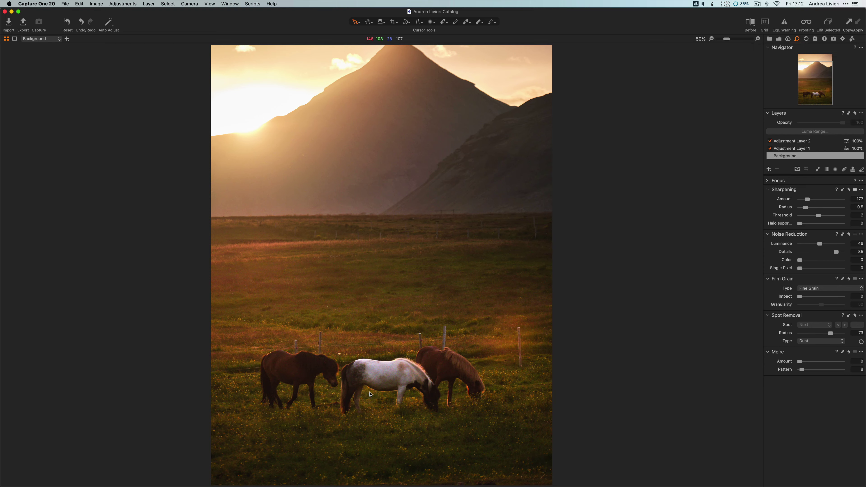
# - Set the color noise reduction of the horses photo to 33 and try a stronger value, comparing the horse and flowers up close
pyautogui.press('z')
pyautogui.press('super+equal')
pyautogui.press('super+equal')
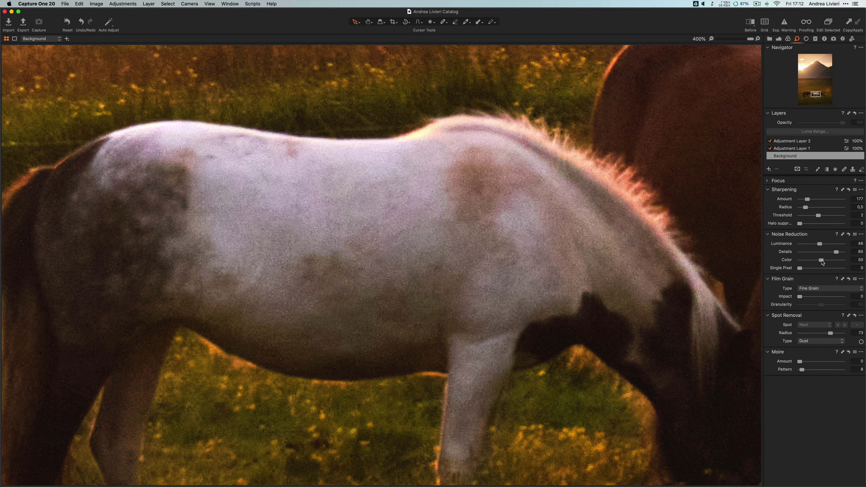
pyautogui.moveTo(821, 261); pyautogui.dragTo(813, 262)
pyautogui.moveTo(559, 406); pyautogui.dragTo(553, 291)
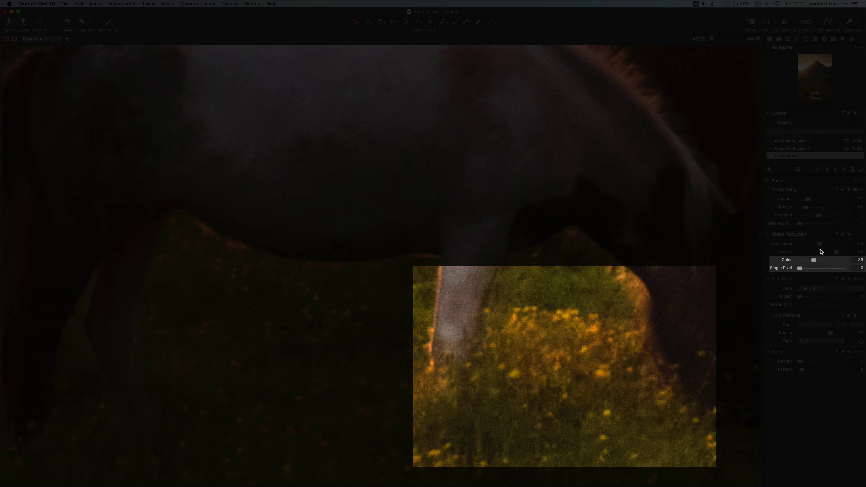
pyautogui.moveTo(814, 261); pyautogui.dragTo(859, 266)
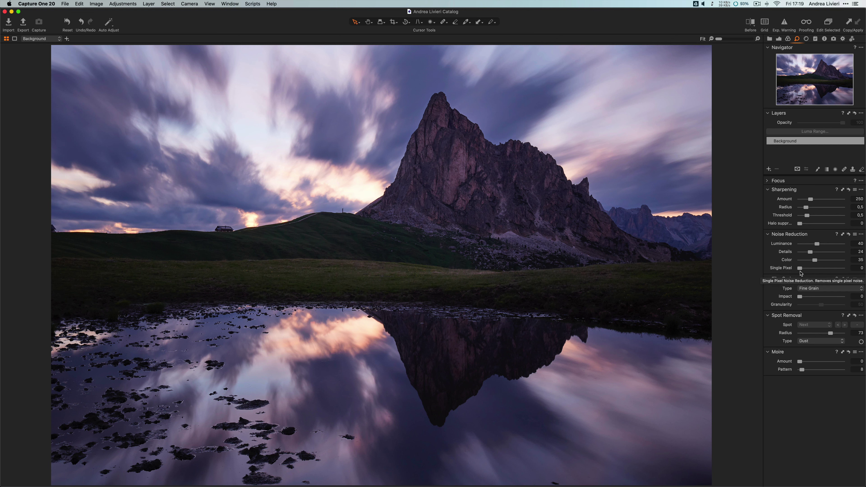
# - Examine the exposure metadata of the mountain lake photo and return to its sharpening and noise reduction settings
pyautogui.click(824, 38)
pyautogui.scroll(-5, 817, 233)
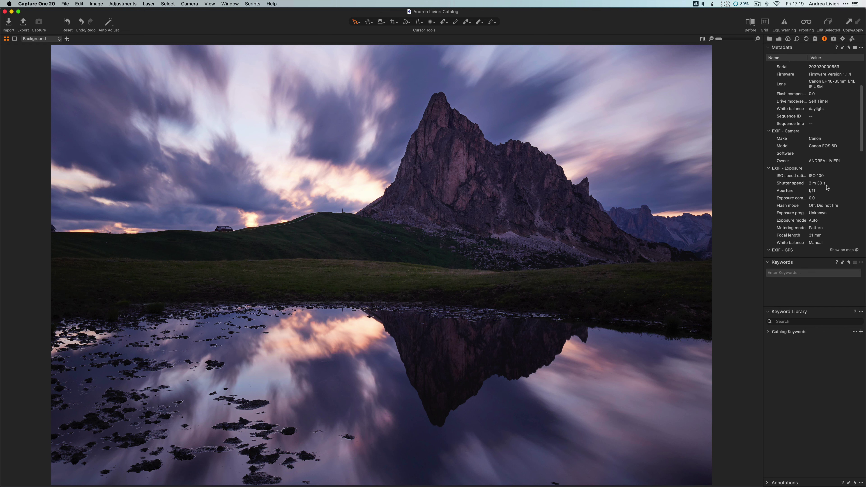
pyautogui.scroll(5, 827, 187)
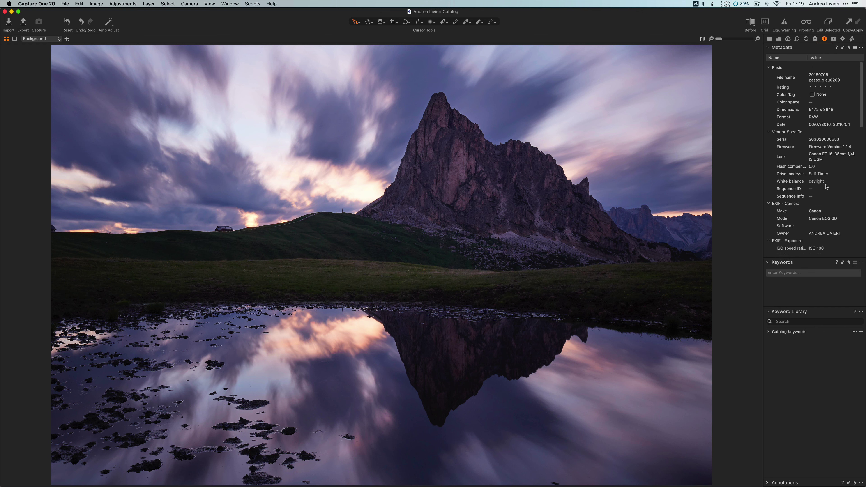
pyautogui.click(778, 38)
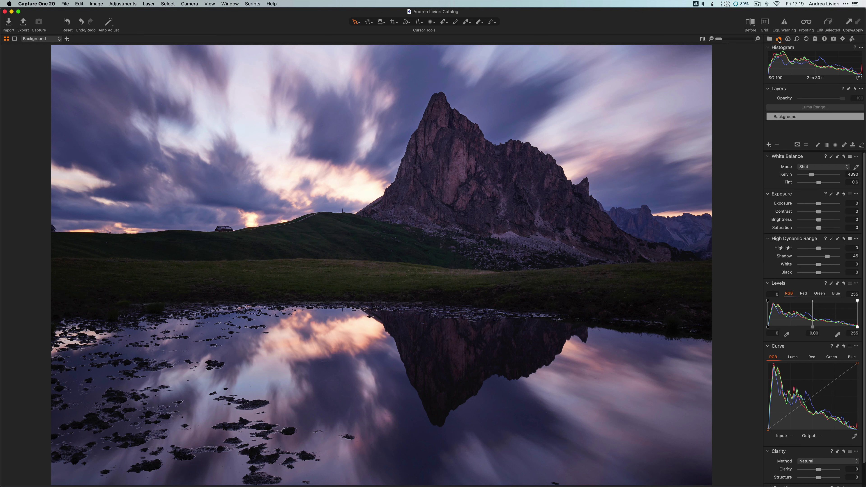
pyautogui.click(797, 39)
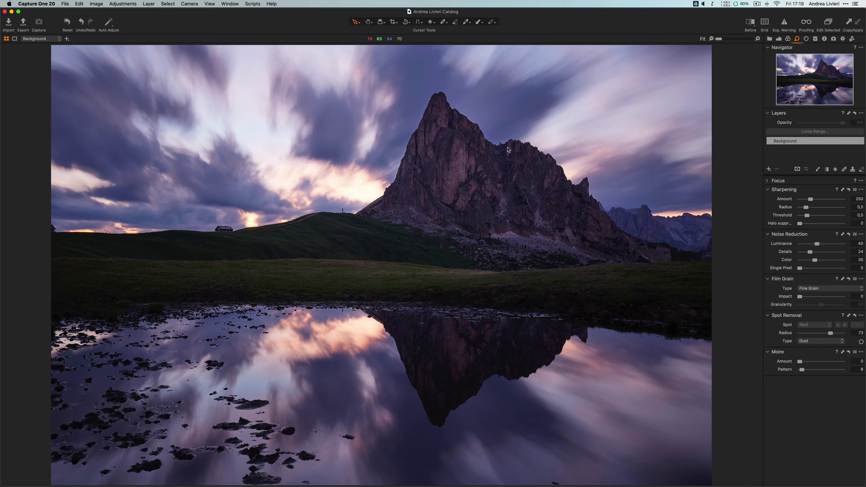
# - Adjust the single pixel noise reduction for the hot pixel in the sky beside the mountain peak
pyautogui.scroll(5, 509, 149)
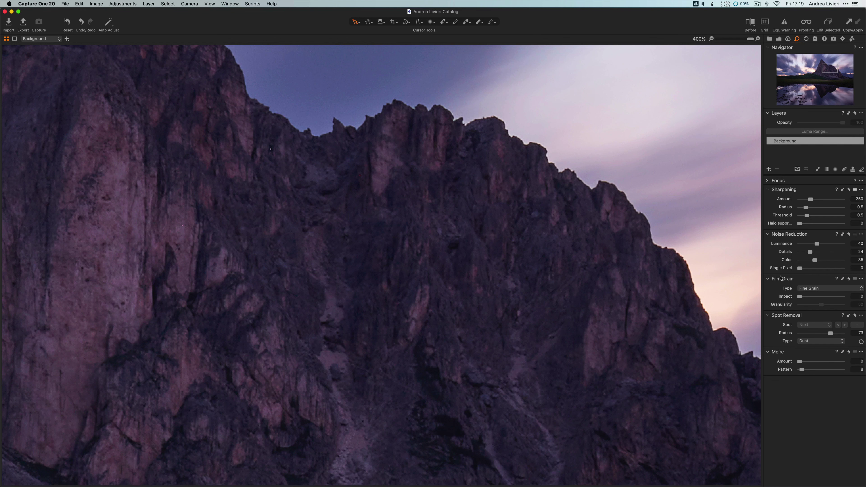
pyautogui.moveTo(800, 270); pyautogui.dragTo(725, 268)
pyautogui.moveTo(63, 161); pyautogui.dragTo(392, 365)
pyautogui.moveTo(147, 157); pyautogui.dragTo(417, 316)
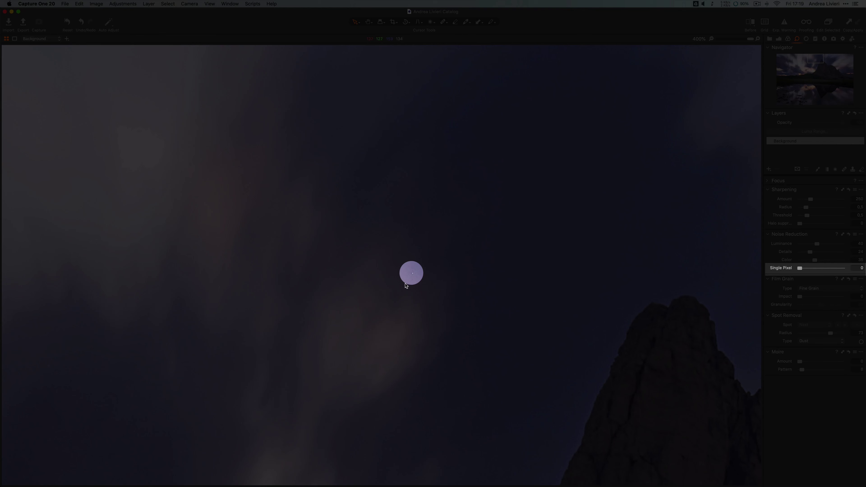
pyautogui.moveTo(801, 270)
pyautogui.mouseDown()
pyautogui.moveTo(838, 270)
pyautogui.moveTo(799, 270)
pyautogui.mouseUp()
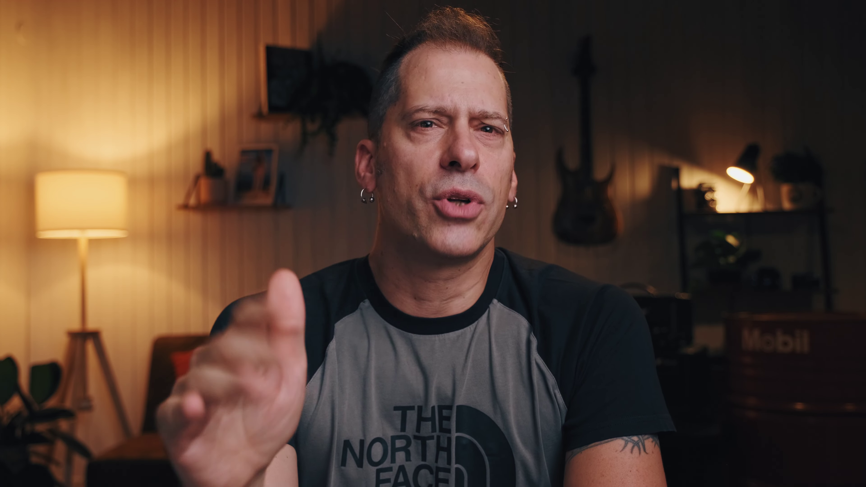
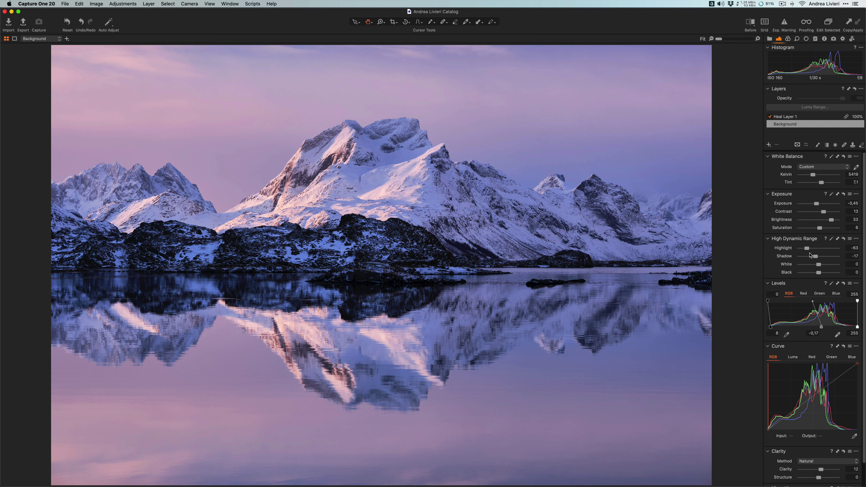
# - Examine the sharpening and noise reduction settings of the snowy mountain photo and inspect its rocky slope at 400%
pyautogui.click(798, 39)
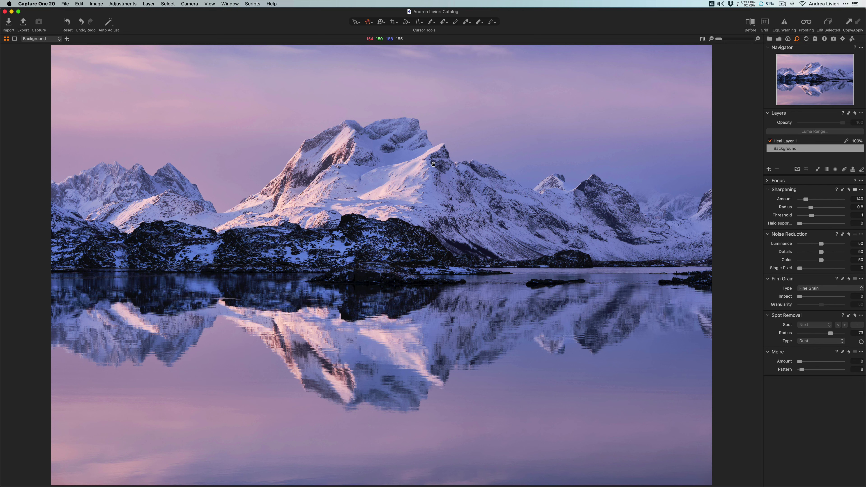
pyautogui.doubleClick(403, 162)
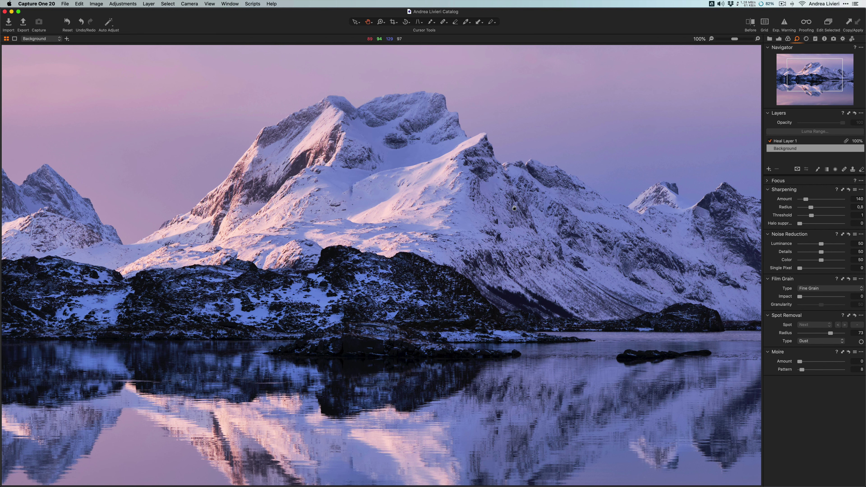
pyautogui.scroll(3, 514, 207)
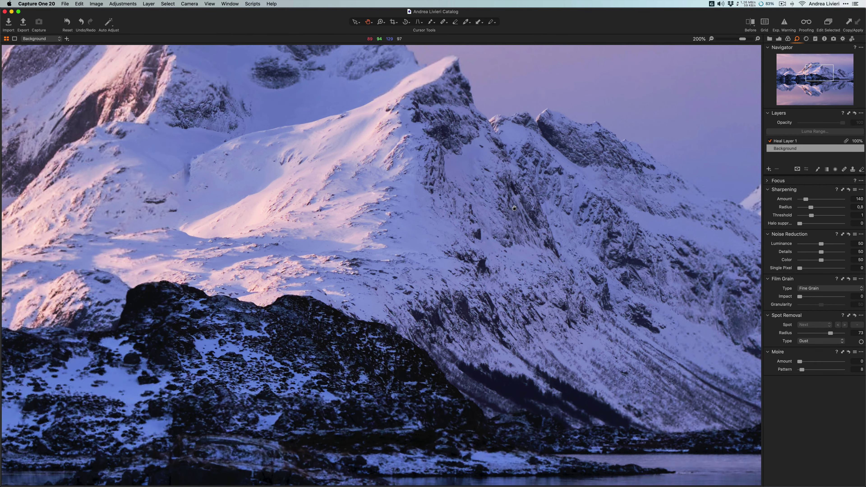
pyautogui.scroll(4, 514, 208)
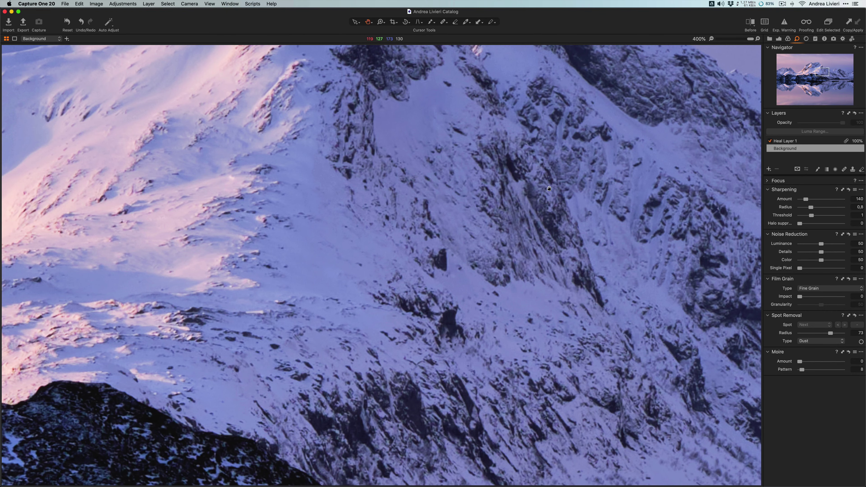
pyautogui.scroll(5, 548, 188)
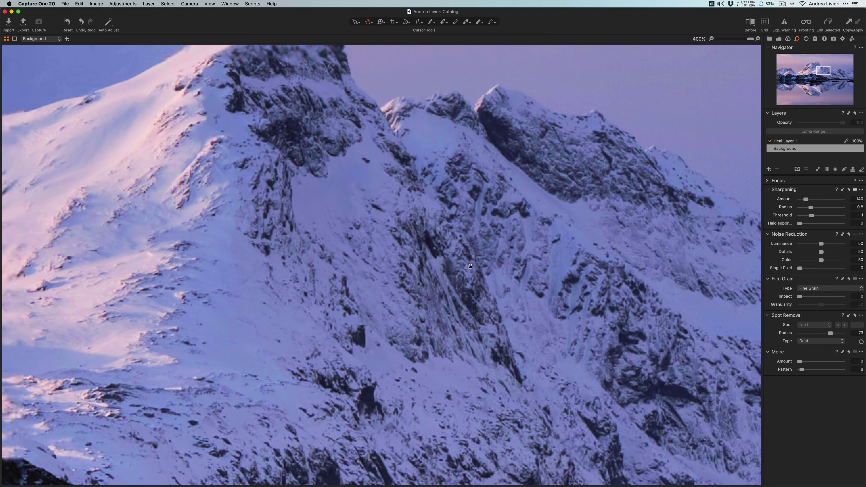
# - Inspect the snowy slopes, dark foreground rocks and peaks against the sky across the mountain photo at 400%
pyautogui.scroll(5, 532, 205)
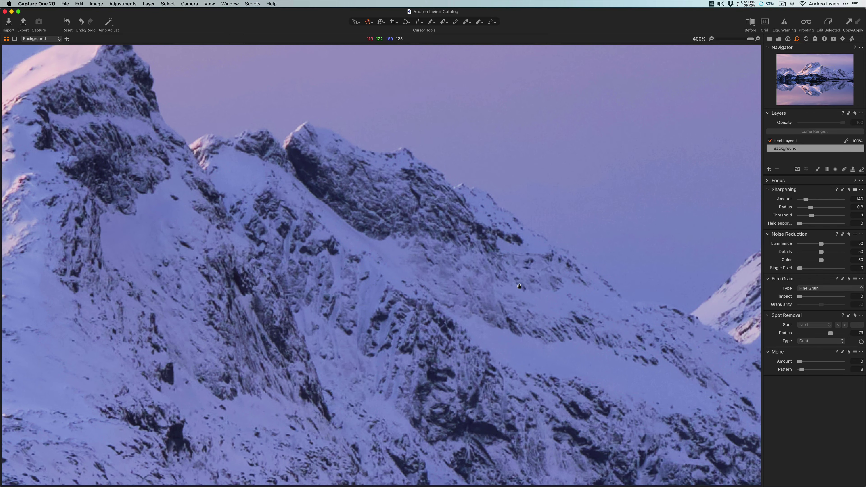
pyautogui.hscroll(-10, 614, 216)
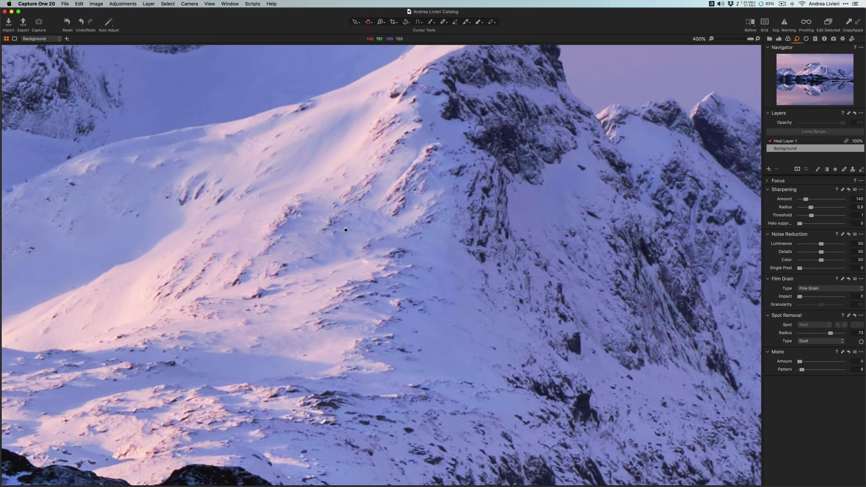
pyautogui.scroll(-10, 480, 268)
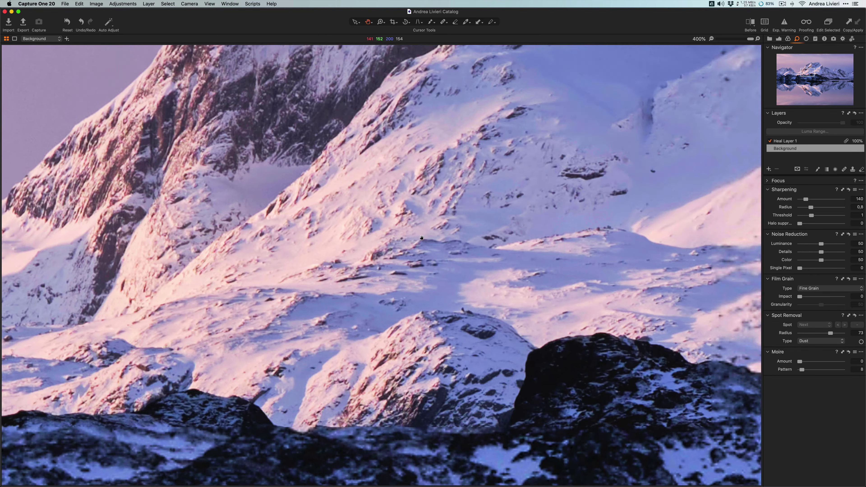
pyautogui.scroll(10, 462, 264)
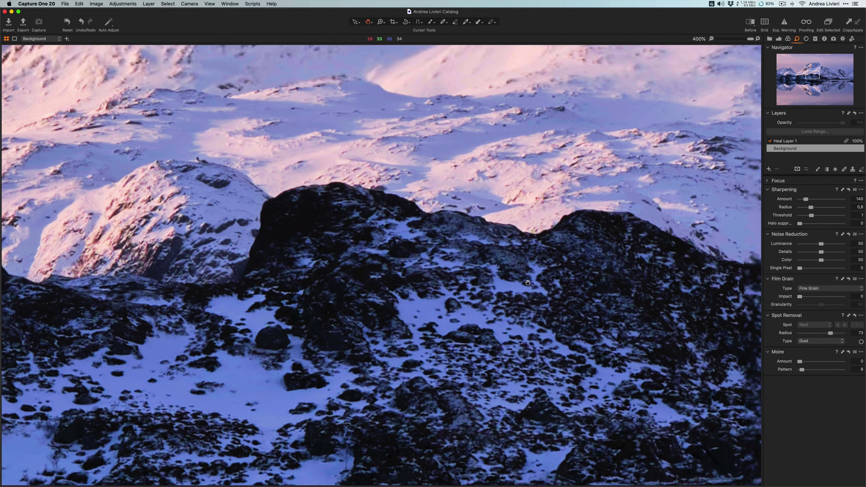
pyautogui.scroll(10, 472, 219)
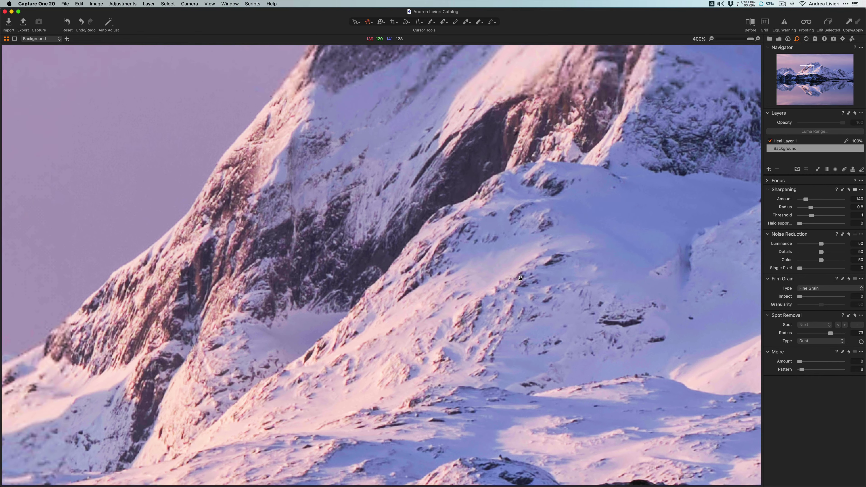
pyautogui.hscroll(10, 500, 240)
pyautogui.scroll(5, 500, 239)
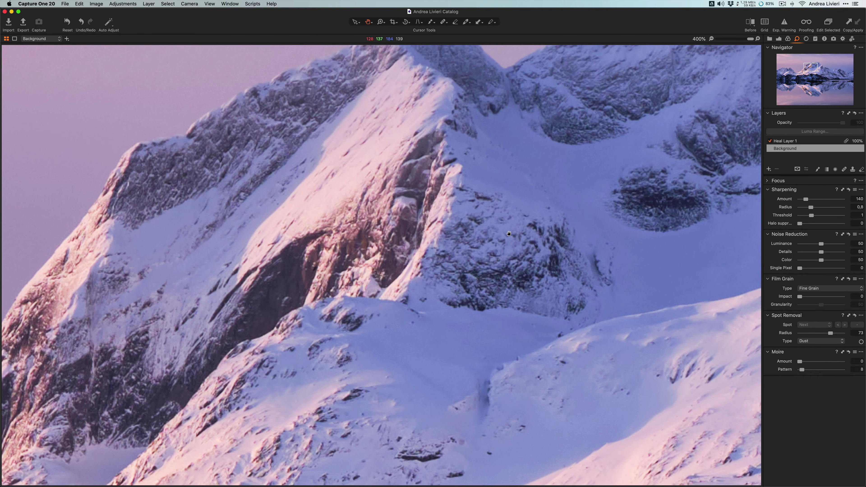
pyautogui.hscroll(3, 463, 282)
pyautogui.scroll(1, 463, 283)
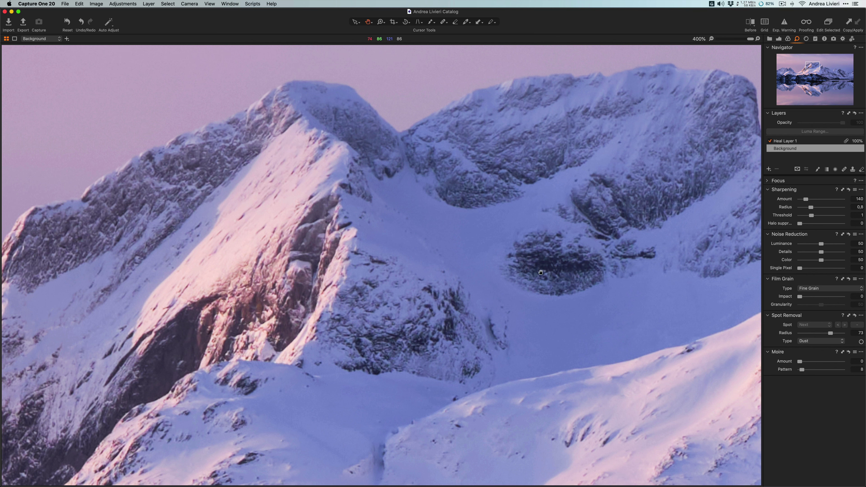
pyautogui.hscroll(4, 512, 259)
pyautogui.scroll(-1, 511, 259)
pyautogui.hscroll(10, 511, 248)
pyautogui.scroll(-3, 511, 248)
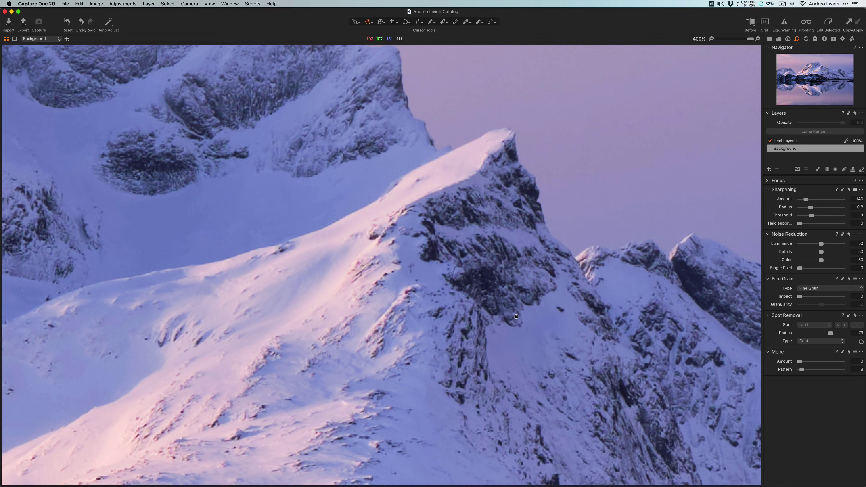
pyautogui.scroll(-1, 489, 288)
pyautogui.hscroll(1, 489, 288)
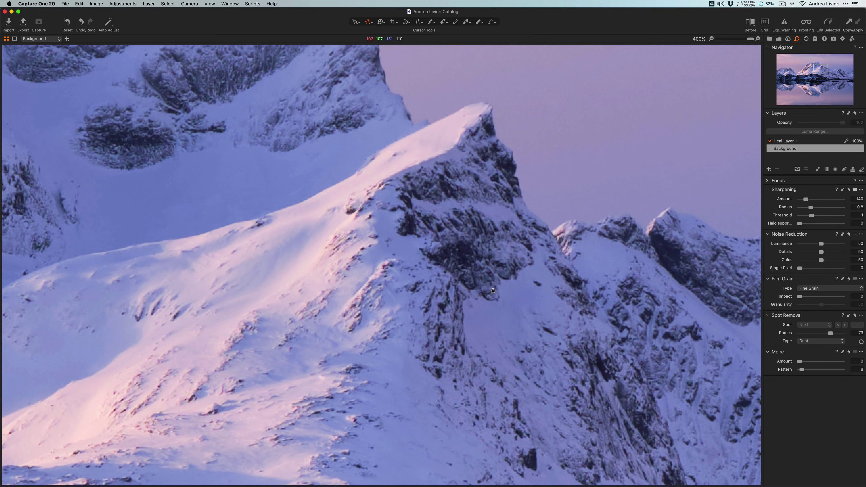
pyautogui.hscroll(2, 493, 290)
pyautogui.scroll(-1, 492, 290)
pyautogui.scroll(-1, 441, 290)
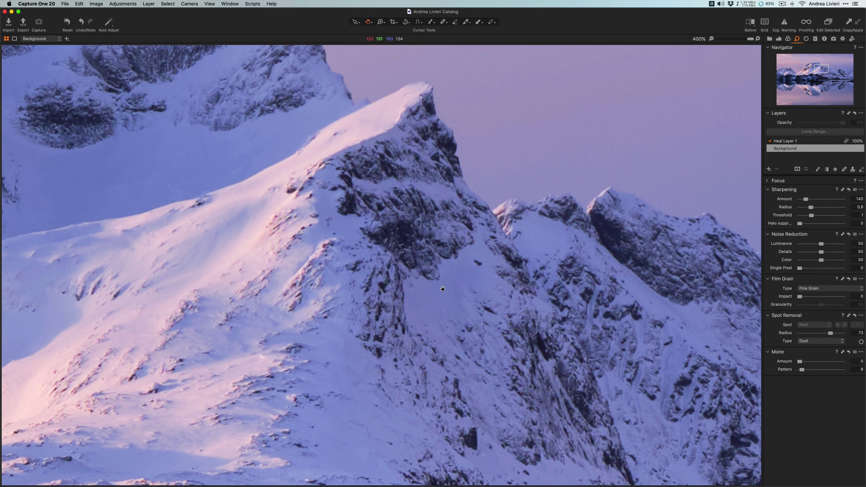
pyautogui.scroll(1, 451, 300)
pyautogui.hscroll(1, 451, 300)
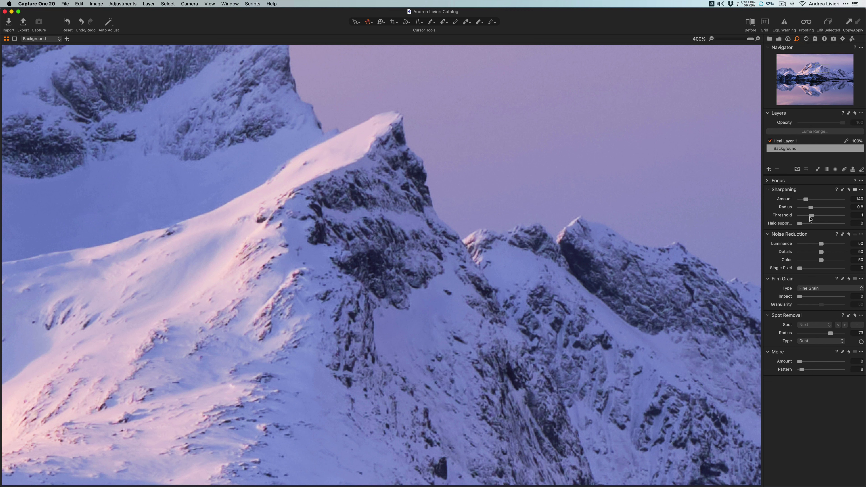
# - Lower all sharpening settings to their minimum, zero luminance and detail noise reduction, and set color noise reduction to 30
pyautogui.moveTo(805, 199); pyautogui.dragTo(800, 217)
pyautogui.moveTo(822, 245); pyautogui.dragTo(784, 265)
pyautogui.click(801, 262)
pyautogui.moveTo(801, 261); pyautogui.dragTo(814, 263)
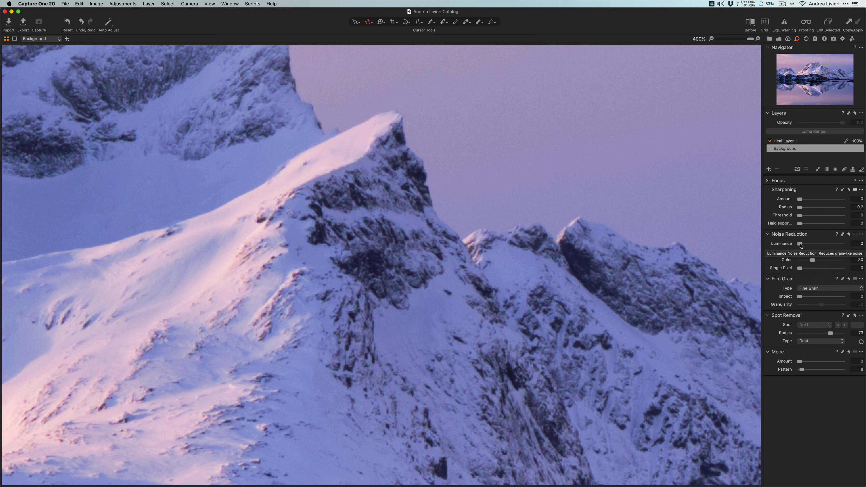
# - Set the luminance noise reduction to 43 and its details to 29 for the mountain photo
pyautogui.moveTo(799, 243); pyautogui.dragTo(818, 246)
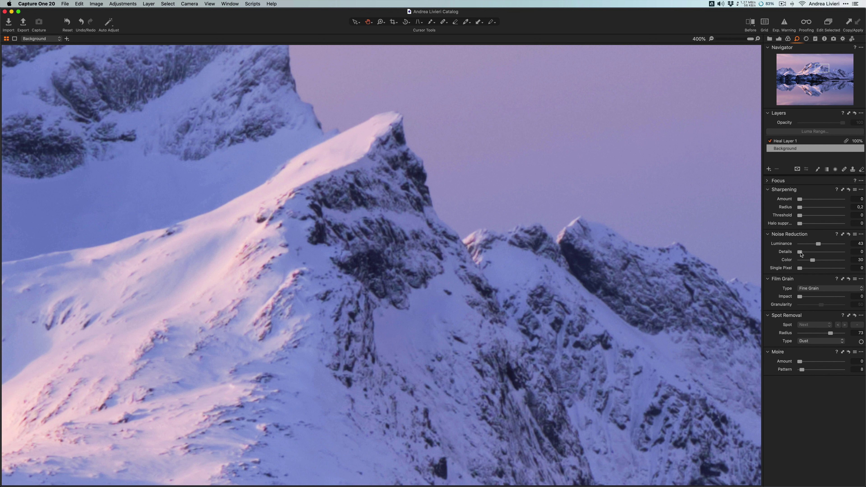
pyautogui.moveTo(800, 252); pyautogui.dragTo(813, 253)
pyautogui.moveTo(700, 61); pyautogui.dragTo(710, 95)
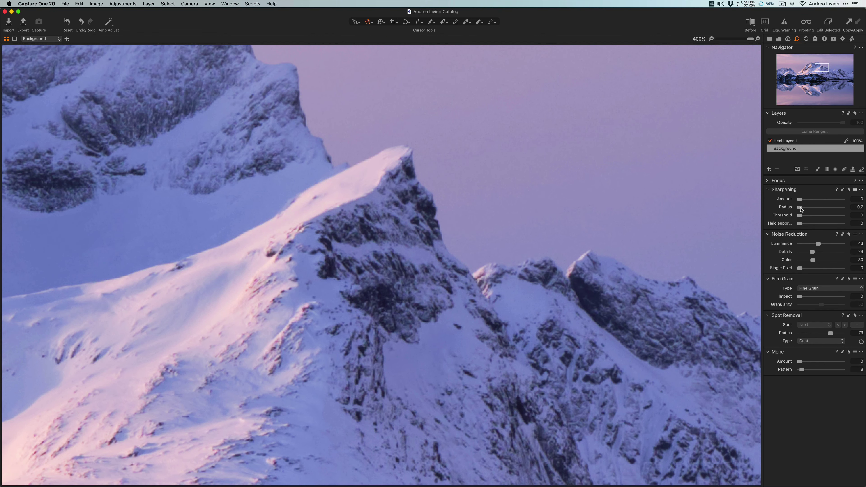
# - Set the sharpening radius to 0.8 and the amount to 408, checking the peak and the sky
pyautogui.moveTo(800, 207); pyautogui.dragTo(811, 208)
pyautogui.moveTo(799, 199); pyautogui.dragTo(818, 203)
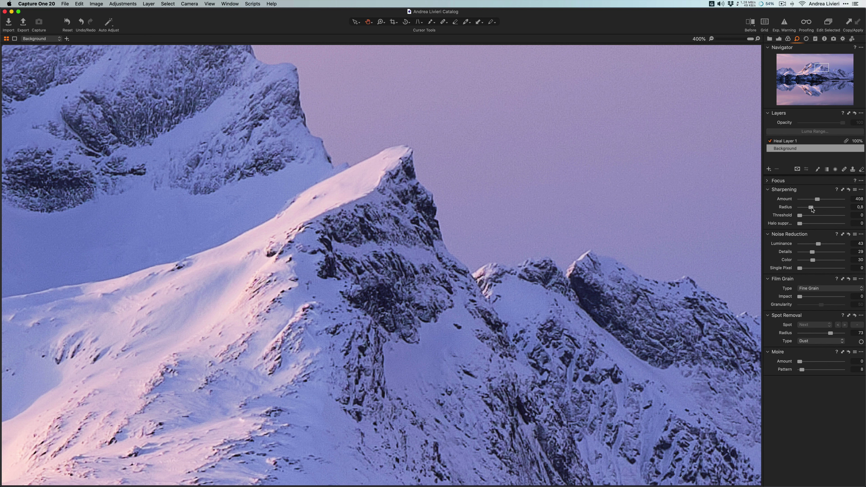
pyautogui.moveTo(811, 208); pyautogui.dragTo(811, 208)
pyautogui.moveTo(429, 217)
pyautogui.mouseDown()
pyautogui.moveTo(421, 221)
pyautogui.moveTo(430, 211)
pyautogui.mouseUp()
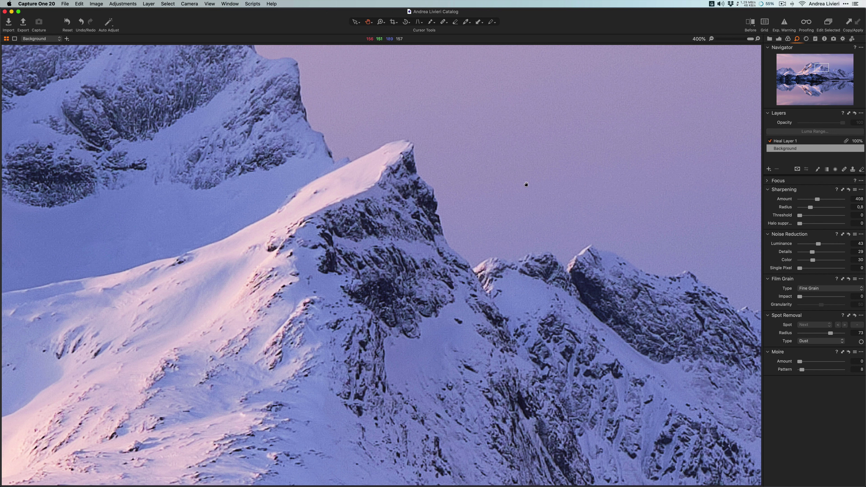
# - Raise the sharpening threshold to 0.8 to protect the smooth sky and reduce the amount to 252
pyautogui.moveTo(812, 210); pyautogui.dragTo(812, 211)
pyautogui.moveTo(800, 216); pyautogui.dragTo(810, 217)
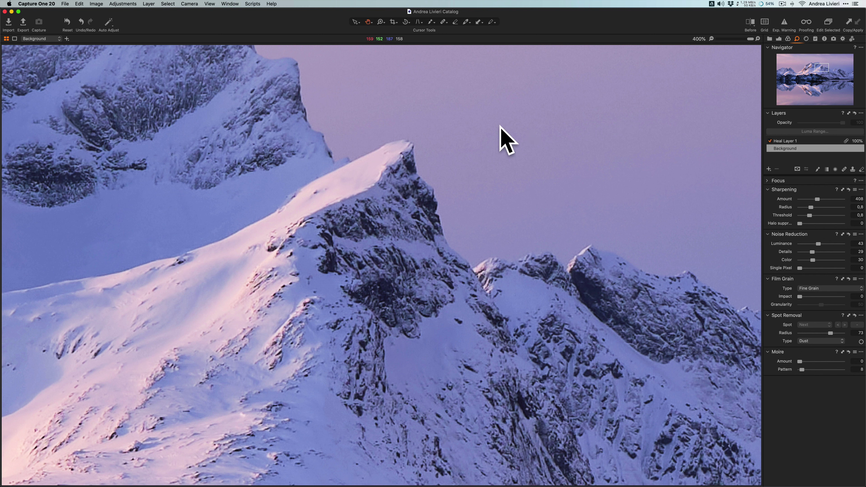
pyautogui.moveTo(810, 218); pyautogui.dragTo(811, 219)
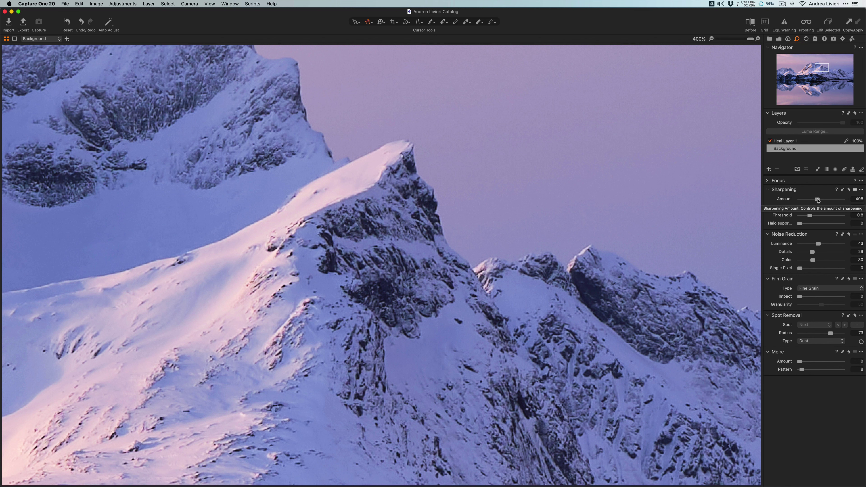
pyautogui.moveTo(817, 201); pyautogui.dragTo(812, 201)
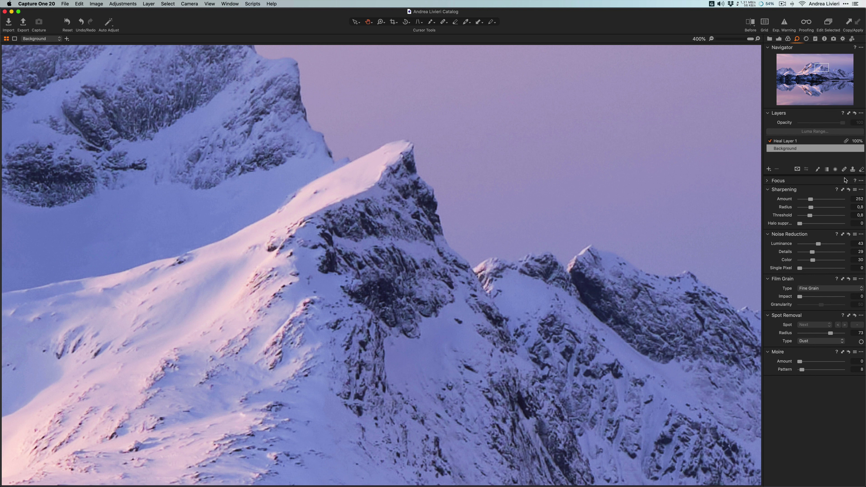
# - Compare the peak with and without the sharpening adjustments and raise the sharpening amount to 286
pyautogui.click(849, 191)
pyautogui.click(849, 190)
pyautogui.moveTo(810, 199); pyautogui.dragTo(812, 201)
pyautogui.click(848, 190)
pyautogui.click(848, 190)
# - Compare the whole mountain lake photo before and after editing in a split view, moving the divider across the image
pyautogui.press('super+0')
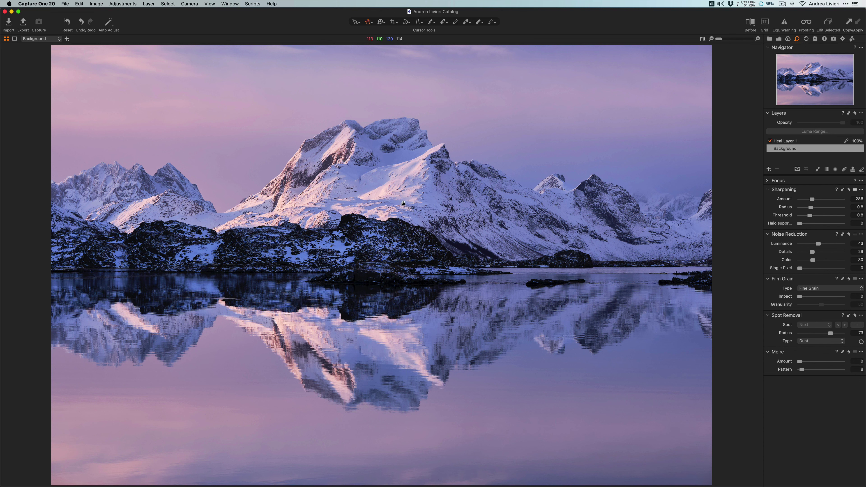
pyautogui.click(751, 22)
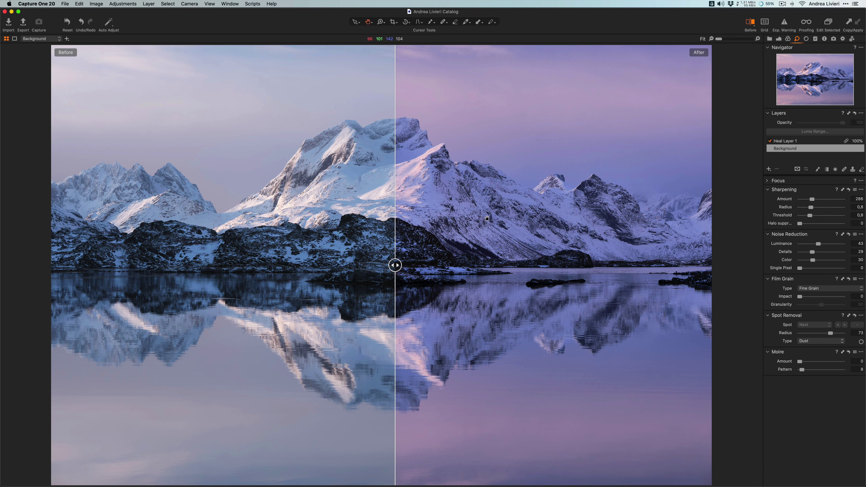
pyautogui.moveTo(393, 266); pyautogui.dragTo(329, 265)
pyautogui.scroll(5, 344, 156)
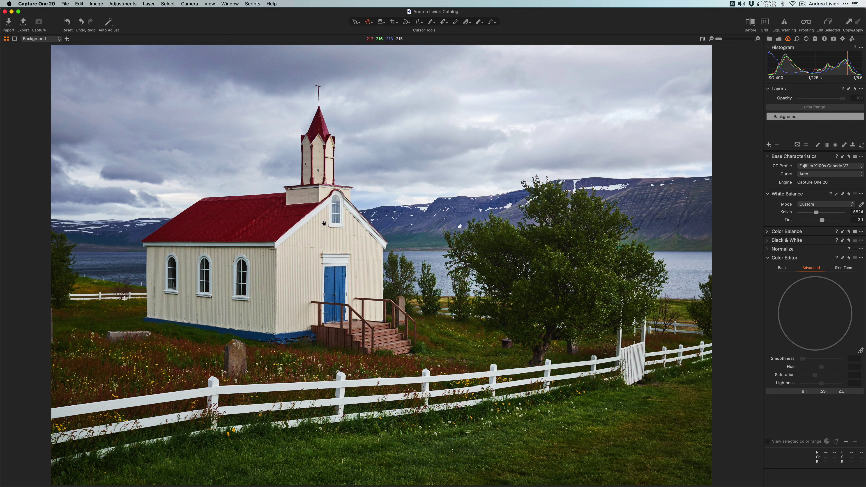
# - Add a new empty adjustment layer to the church photo and activate the mask brush
pyautogui.click(768, 145)
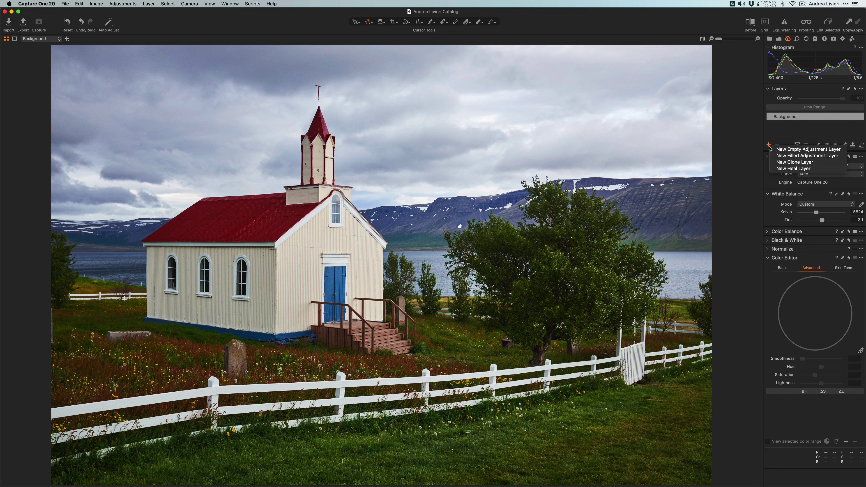
pyautogui.click(797, 151)
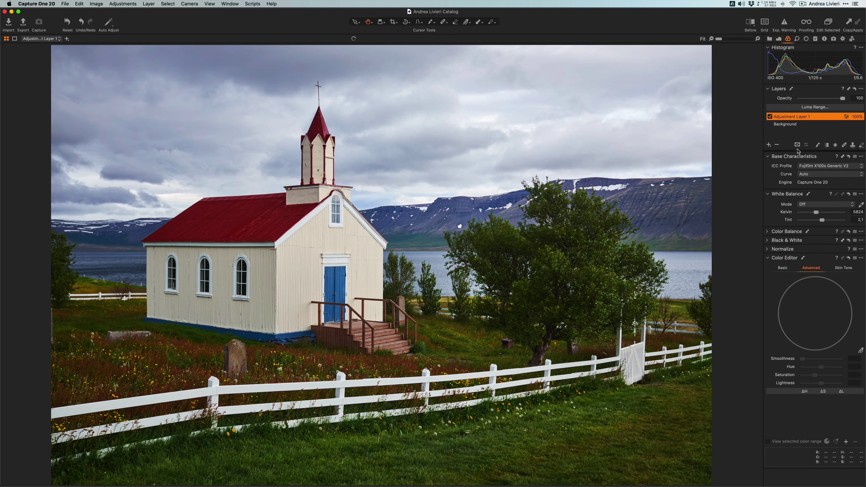
pyautogui.click(817, 146)
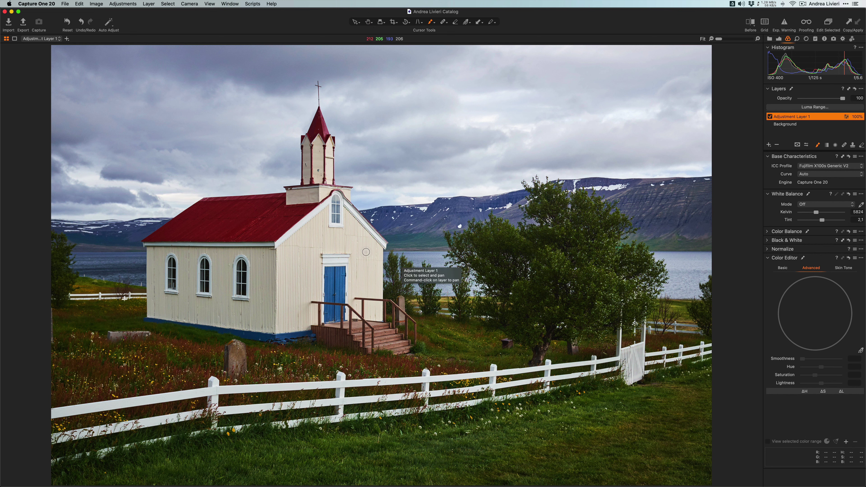
# - Brush a closed mask outline around the upper part of the blue door and fill its interior
pyautogui.rightClick(366, 254)
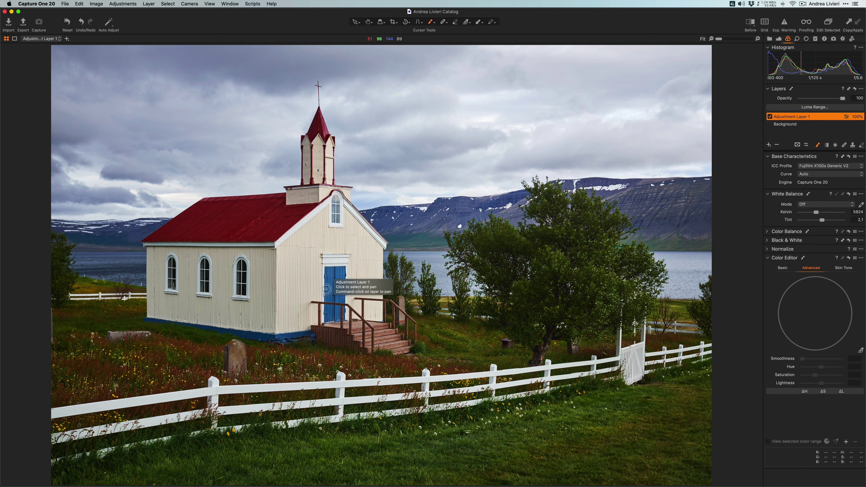
pyautogui.press('super+equal')
pyautogui.moveTo(165, 231); pyautogui.dragTo(390, 231)
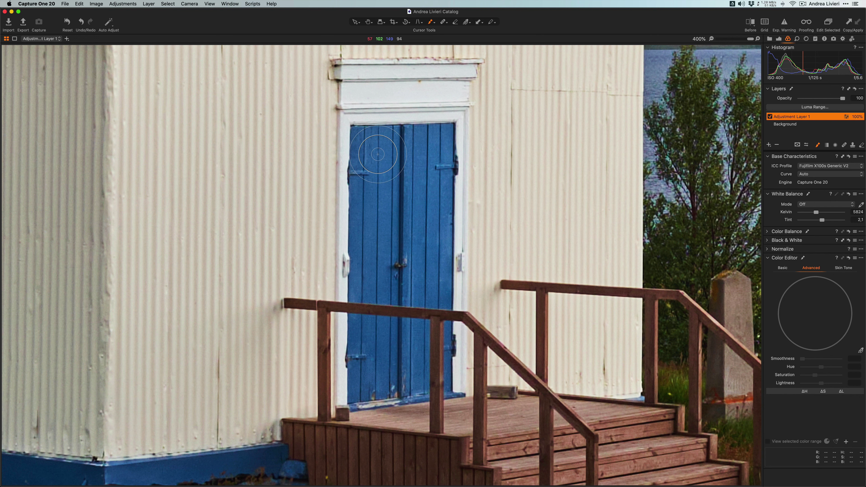
pyautogui.moveTo(370, 145)
pyautogui.mouseDown()
pyautogui.moveTo(358, 137)
pyautogui.moveTo(357, 288)
pyautogui.moveTo(435, 290)
pyautogui.moveTo(441, 129)
pyautogui.moveTo(380, 140)
pyautogui.mouseUp()
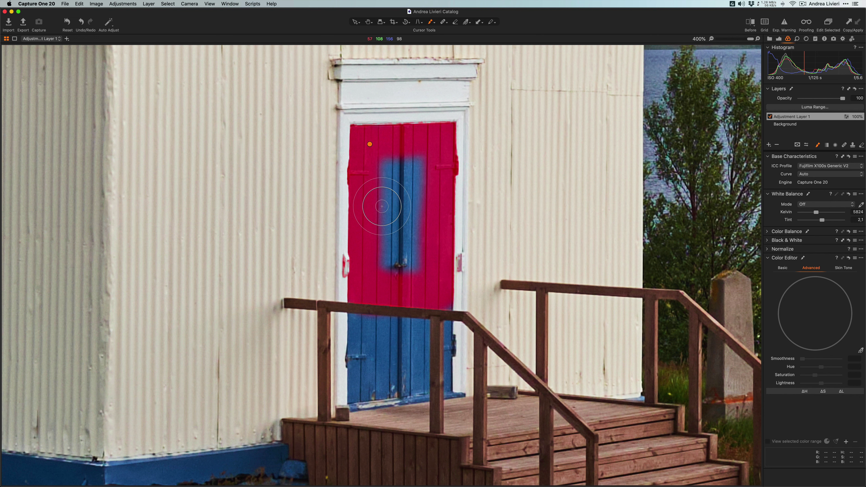
pyautogui.click(846, 117)
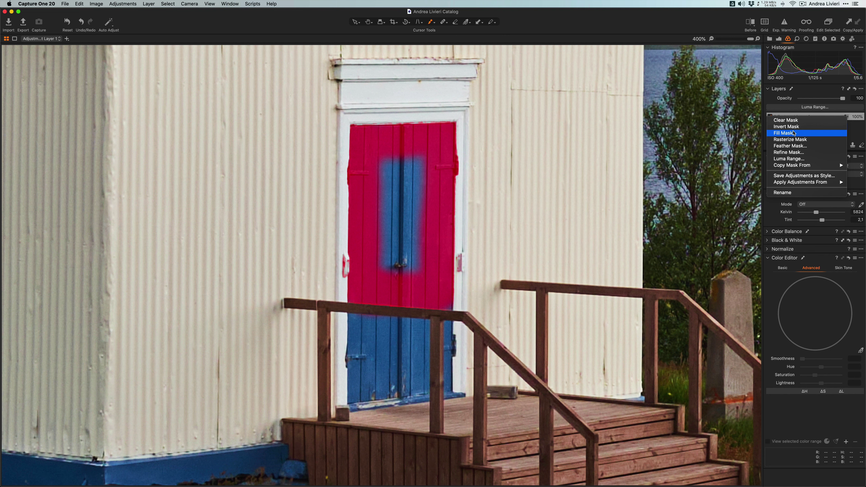
pyautogui.click(801, 133)
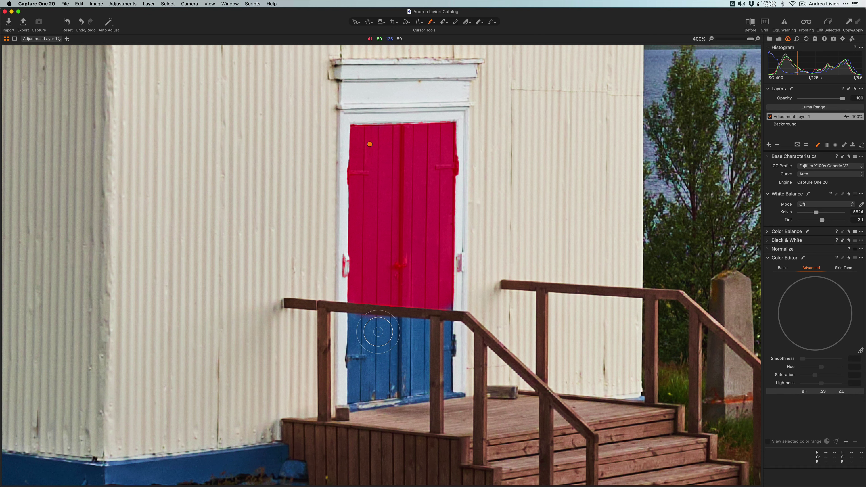
# - Outline the lower part of the door below the handrail with a smaller mask brush, using straight strokes along its edge
pyautogui.press('super+minus')
pyautogui.press('[')
pyautogui.press('[')
pyautogui.press('[')
pyautogui.press('[')
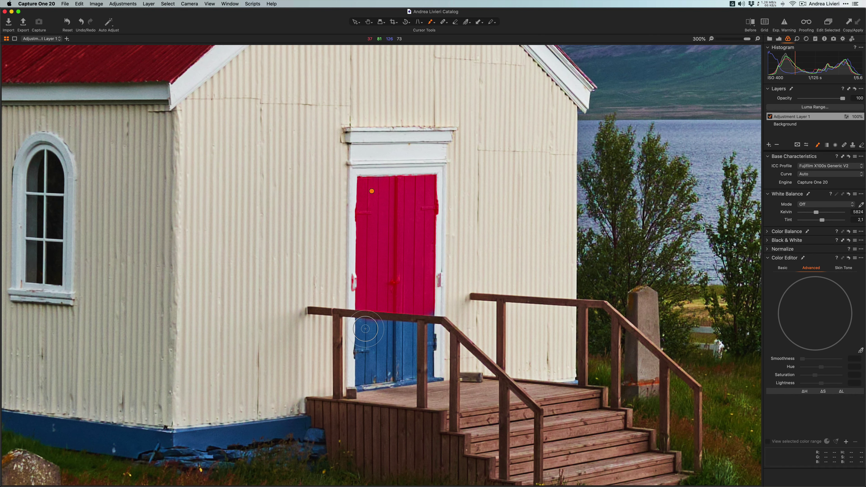
pyautogui.press('[')
pyautogui.press('[')
pyautogui.click(360, 321)
pyautogui.keyDown('shift'); pyautogui.click(359, 383); pyautogui.keyUp('shift')
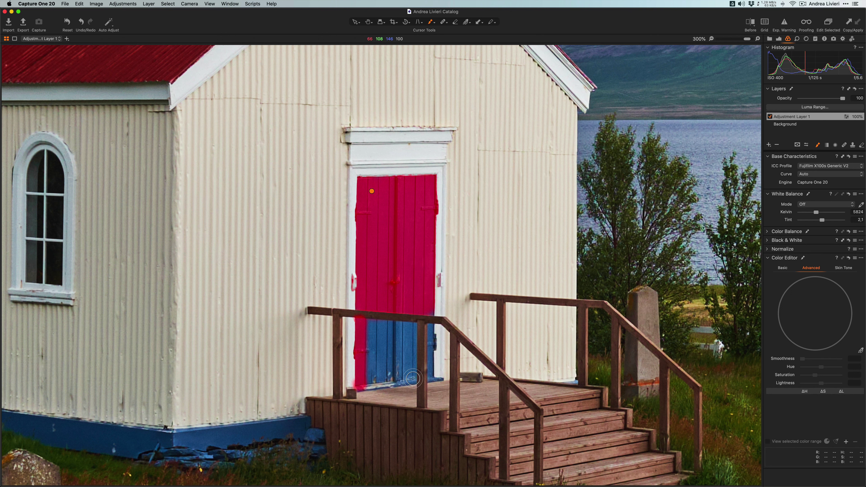
pyautogui.moveTo(411, 378)
pyautogui.mouseDown()
pyautogui.moveTo(413, 328)
pyautogui.moveTo(367, 325)
pyautogui.mouseUp()
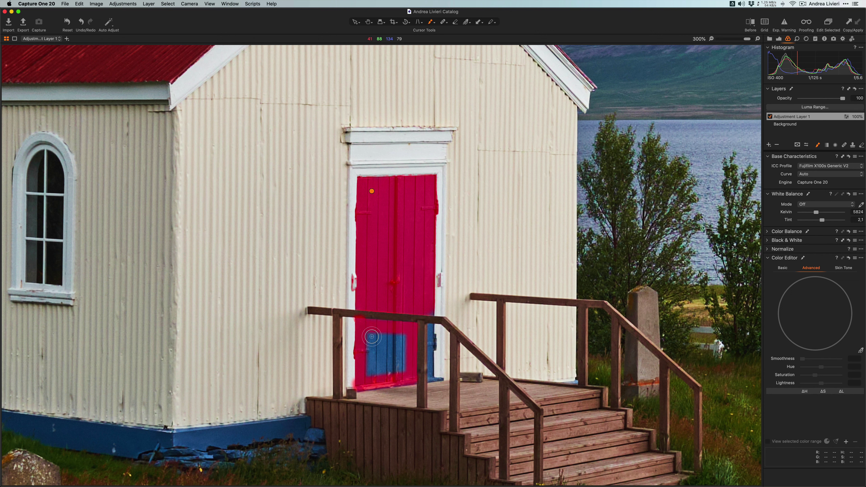
# - Fill the lower door outline in the mask and paint the remaining narrow strip beyond the railing post
pyautogui.rightClick(849, 116)
pyautogui.click(810, 132)
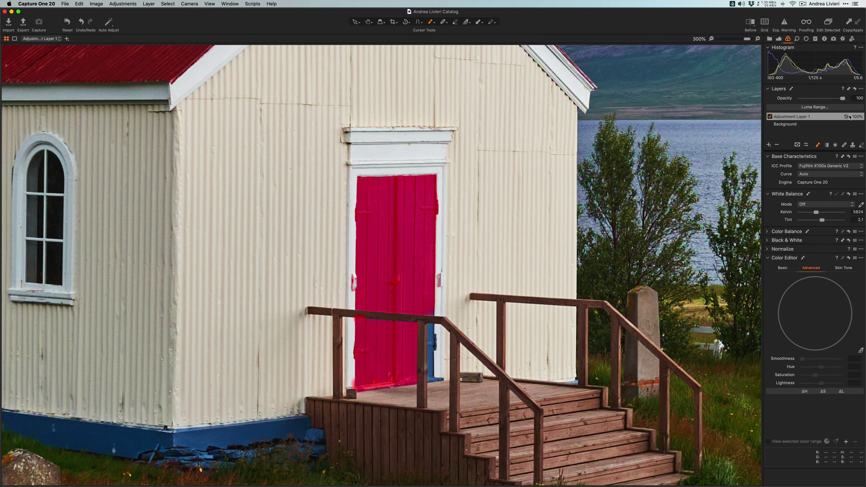
pyautogui.click(431, 378)
pyautogui.moveTo(431, 377); pyautogui.dragTo(429, 326)
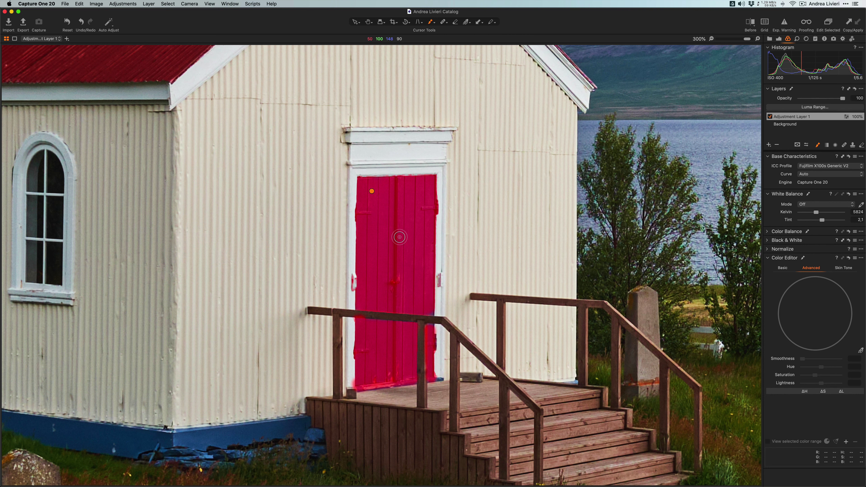
# - Hide the mask overlay, sharpen the masked door with amount 310, radius 0.6 and threshold 0, and compare it with the layer off and on
pyautogui.press('m')
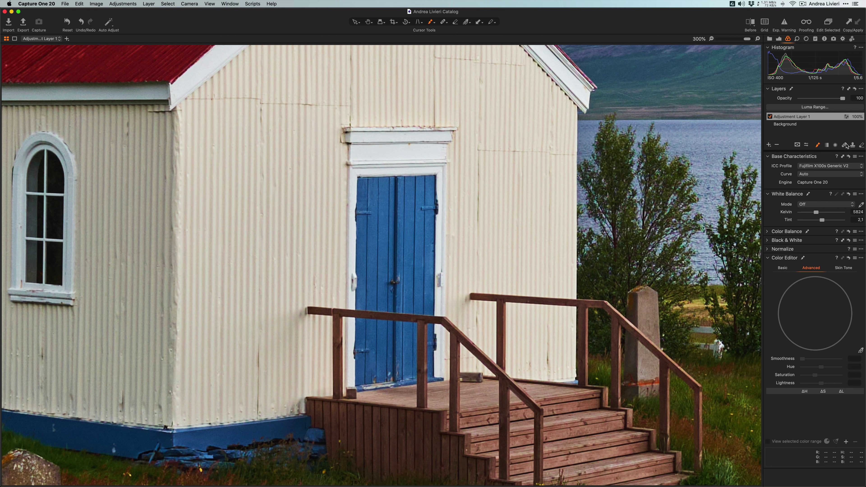
pyautogui.click(797, 39)
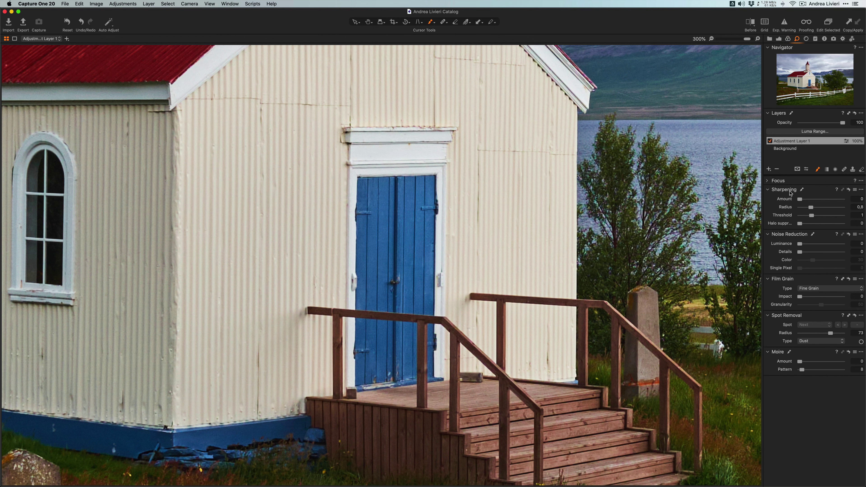
pyautogui.scroll(2, 386, 257)
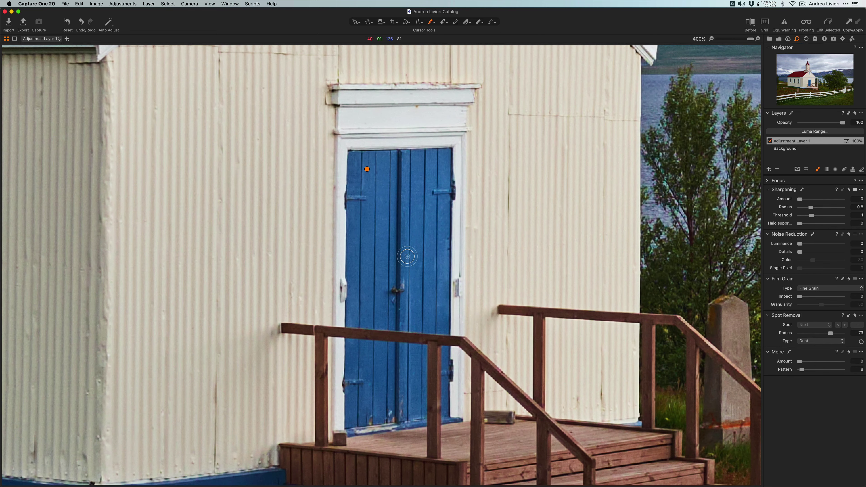
pyautogui.moveTo(812, 216)
pyautogui.mouseDown()
pyautogui.moveTo(798, 217)
pyautogui.moveTo(802, 199)
pyautogui.moveTo(814, 202)
pyautogui.mouseUp()
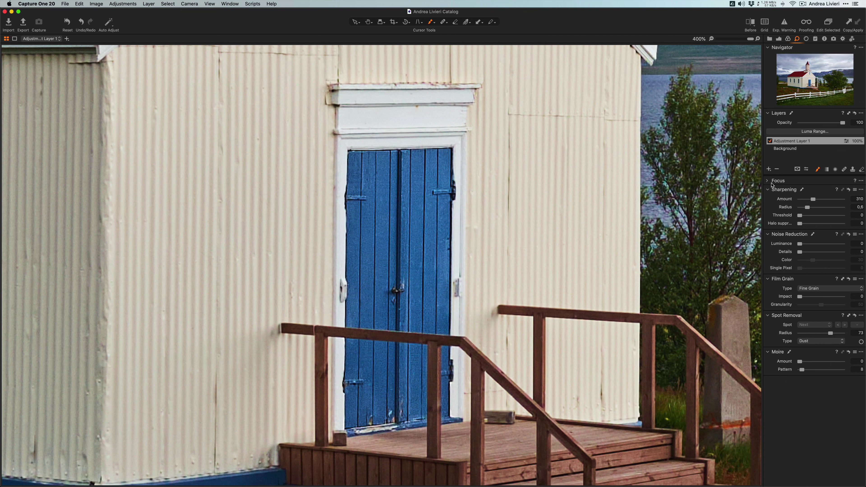
pyautogui.click(770, 141)
pyautogui.click(770, 141)
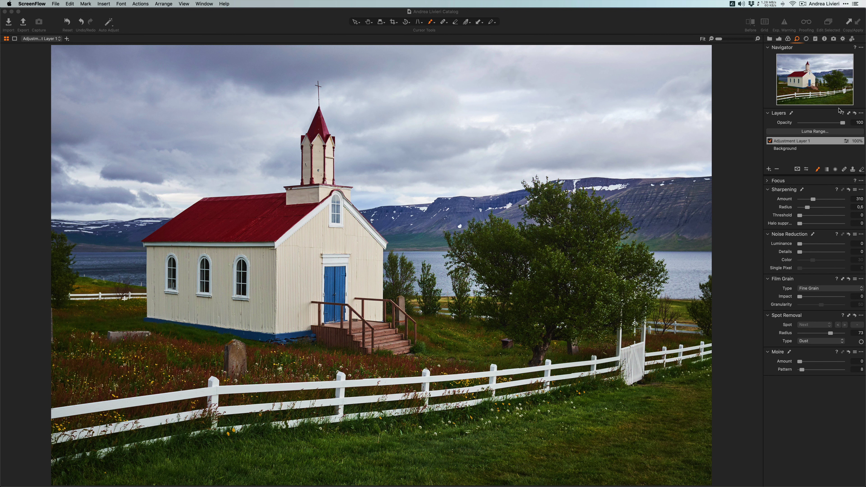
# - Pick the church roof's red in the advanced Color Editor, view only that range, narrow it on the orange side and set smoothness to 25.6
pyautogui.click(787, 39)
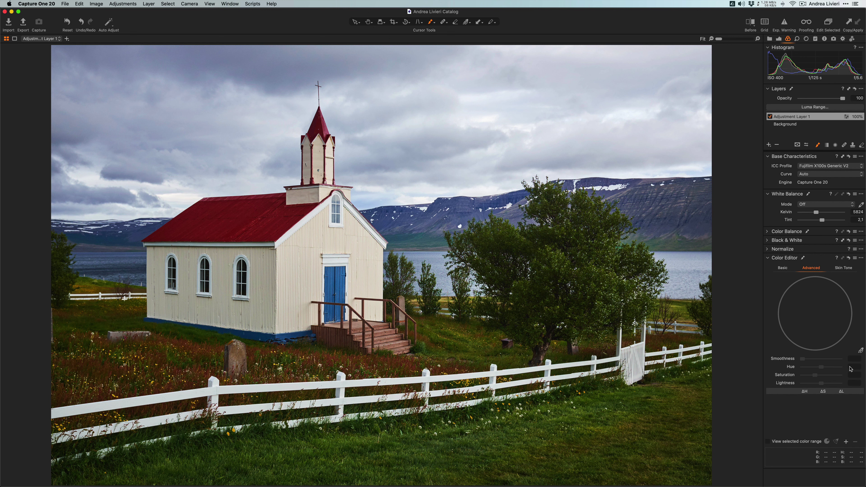
pyautogui.click(860, 351)
pyautogui.click(231, 218)
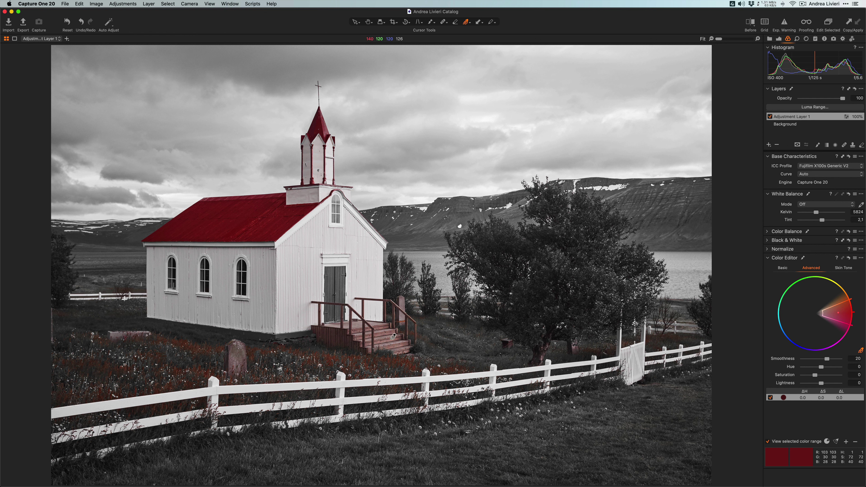
pyautogui.moveTo(848, 300); pyautogui.dragTo(844, 317)
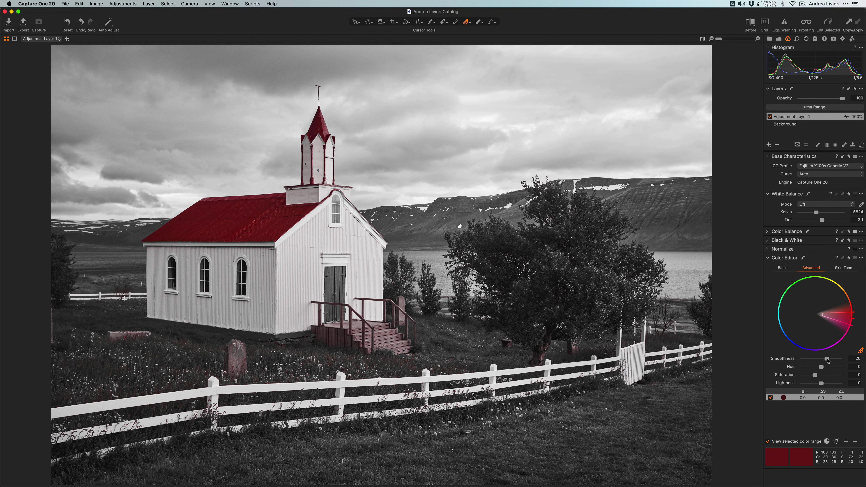
pyautogui.moveTo(827, 359); pyautogui.dragTo(835, 361)
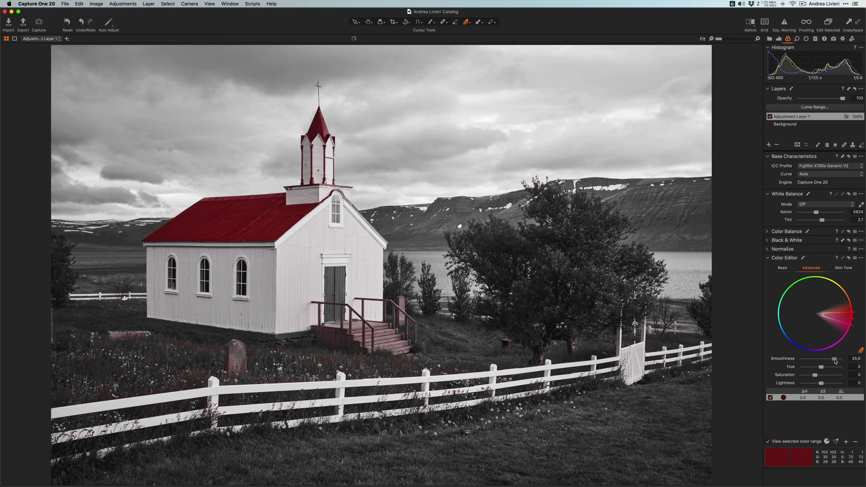